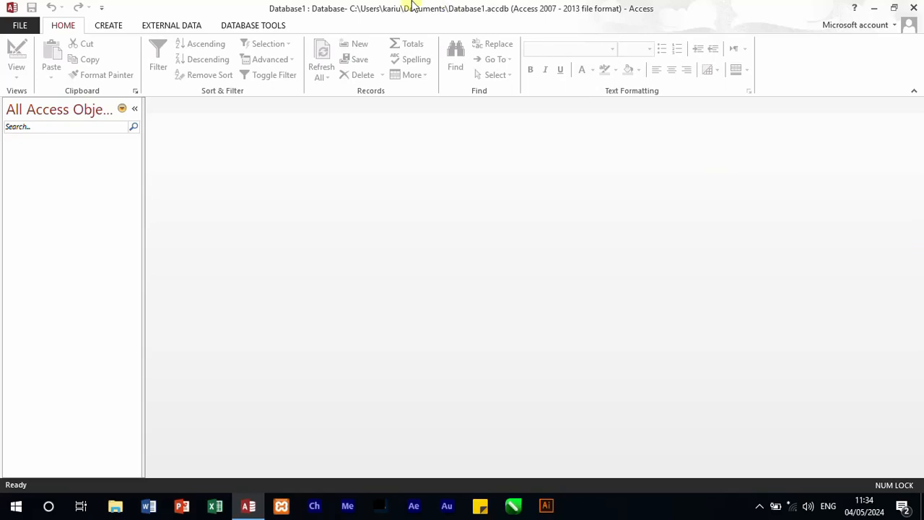
# Create a new modal dialog form in the database
pyautogui.click(110, 28)
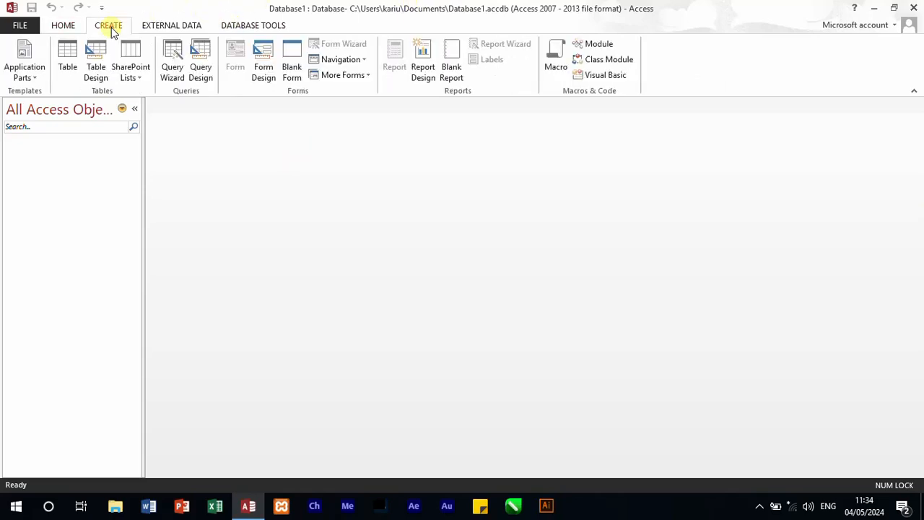
pyautogui.click(370, 76)
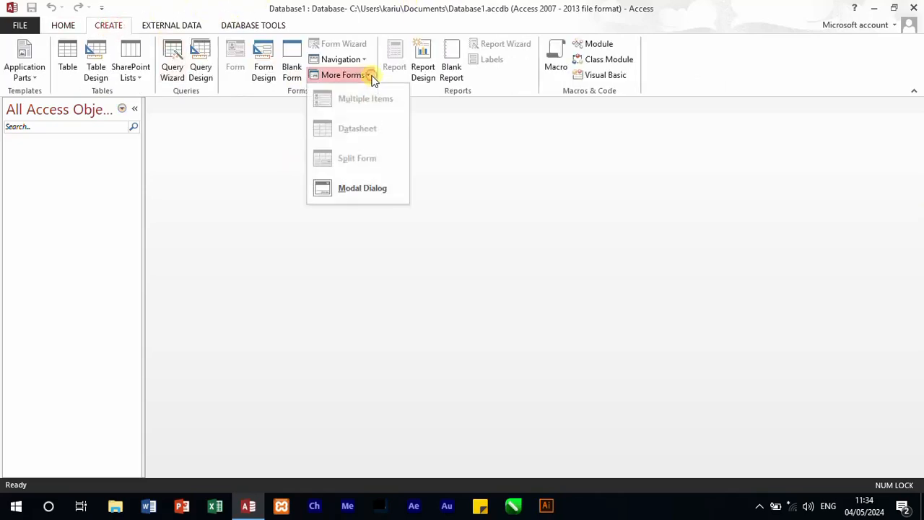
pyautogui.click(388, 187)
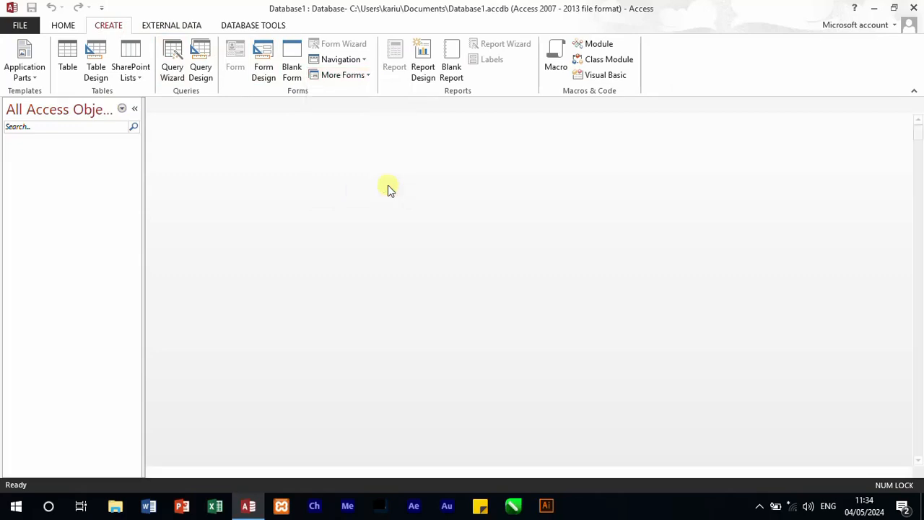
# Delete the form's OK and Cancel buttons and resize its detail area to about 15.8 cm wide and 2.7 cm high
pyautogui.click(393, 407)
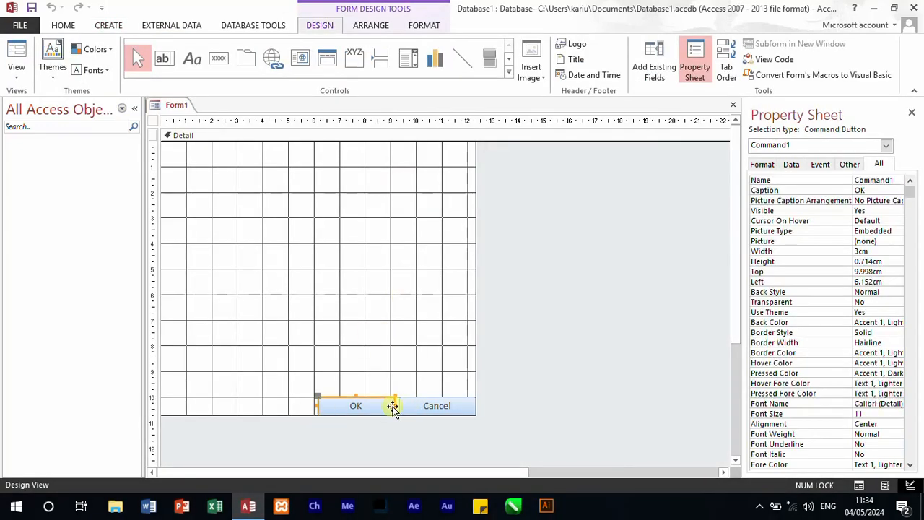
pyautogui.press('Delete')
pyautogui.click(435, 410)
pyautogui.press('Delete')
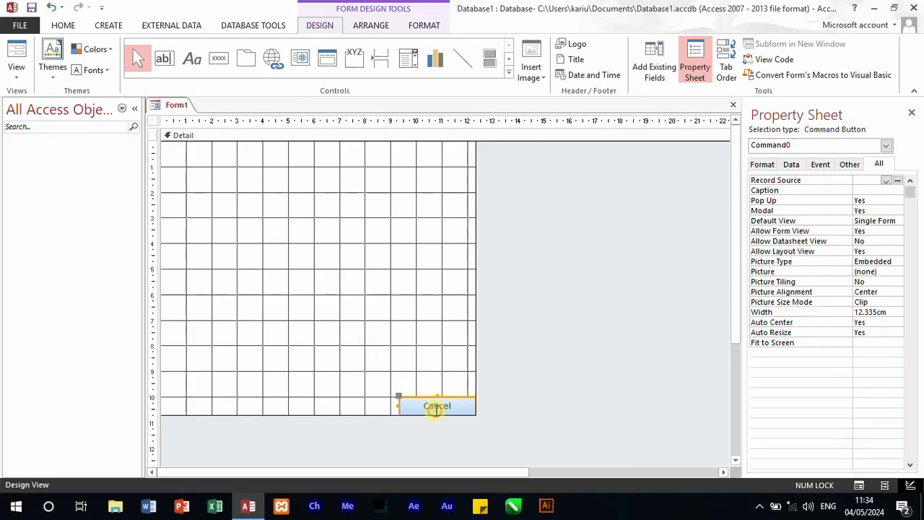
pyautogui.moveTo(380, 414); pyautogui.dragTo(417, 210)
pyautogui.moveTo(475, 165); pyautogui.dragTo(564, 184)
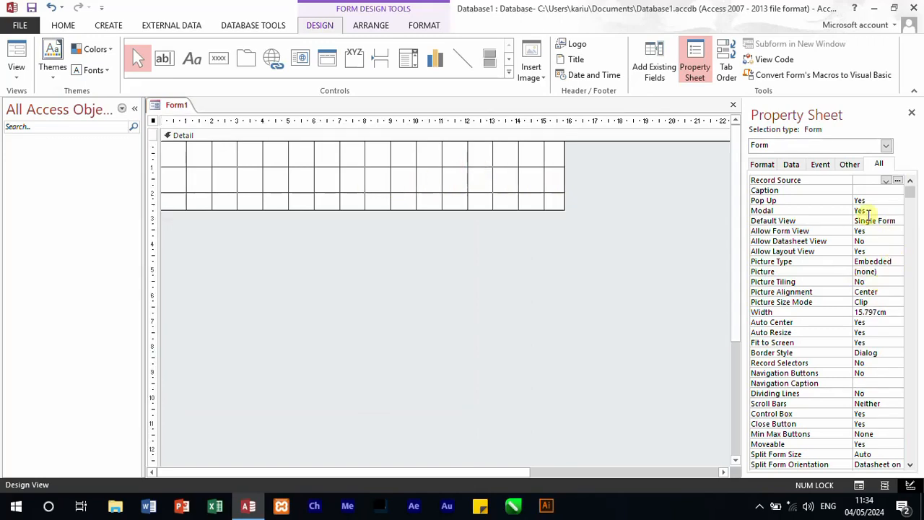
# Set the Detail section's back color to the blue theme color Accent 1
pyautogui.click(763, 165)
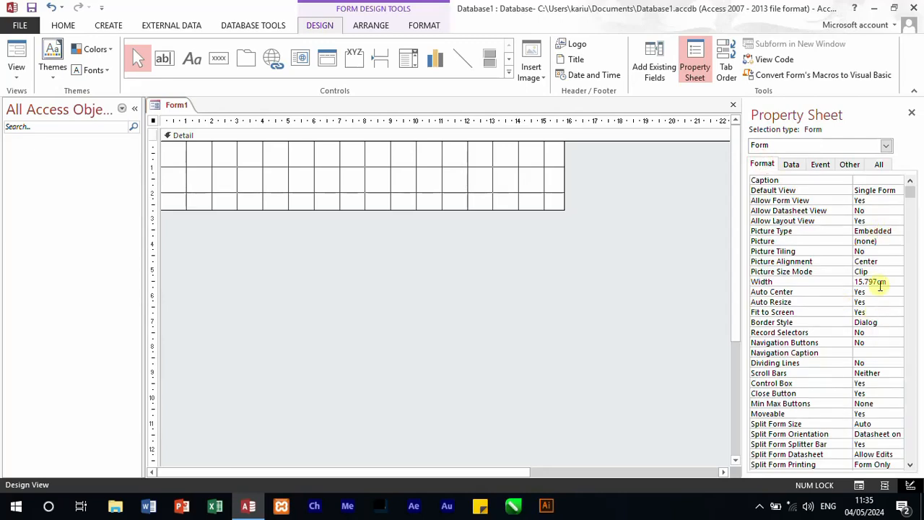
pyautogui.click(511, 189)
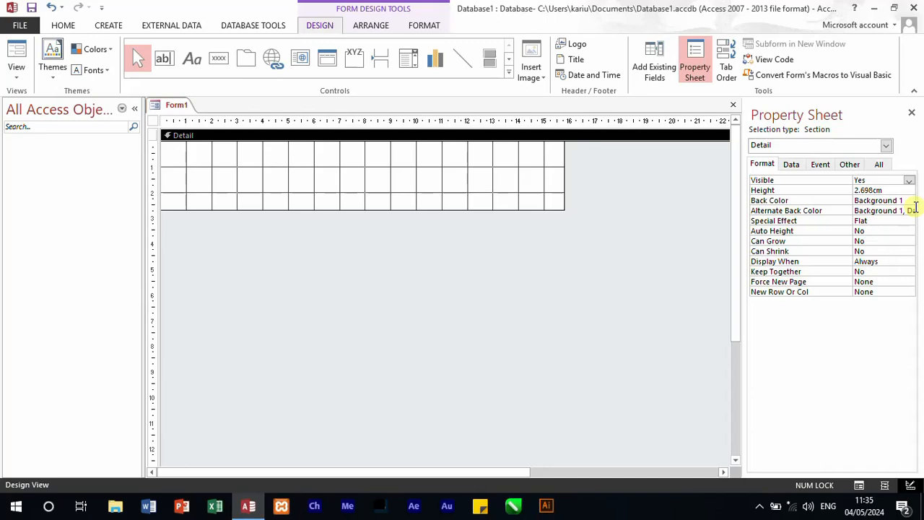
pyautogui.click(900, 200)
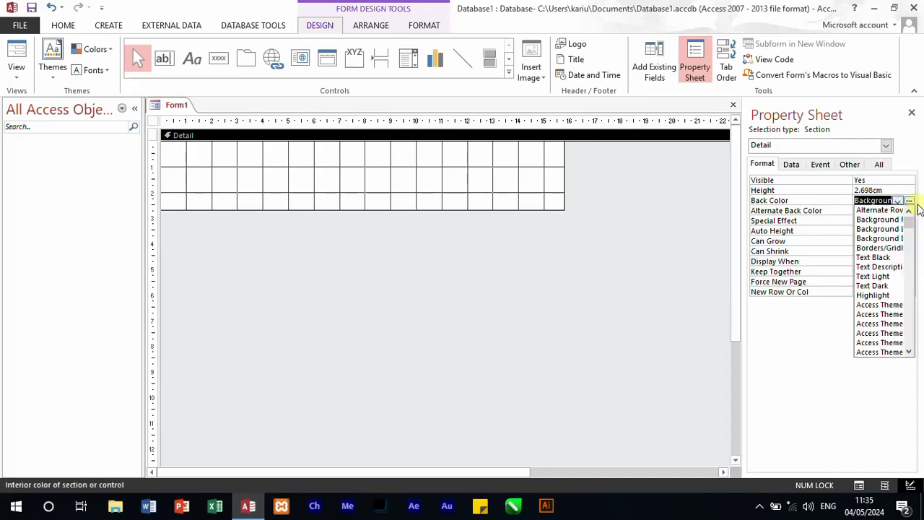
pyautogui.click(908, 201)
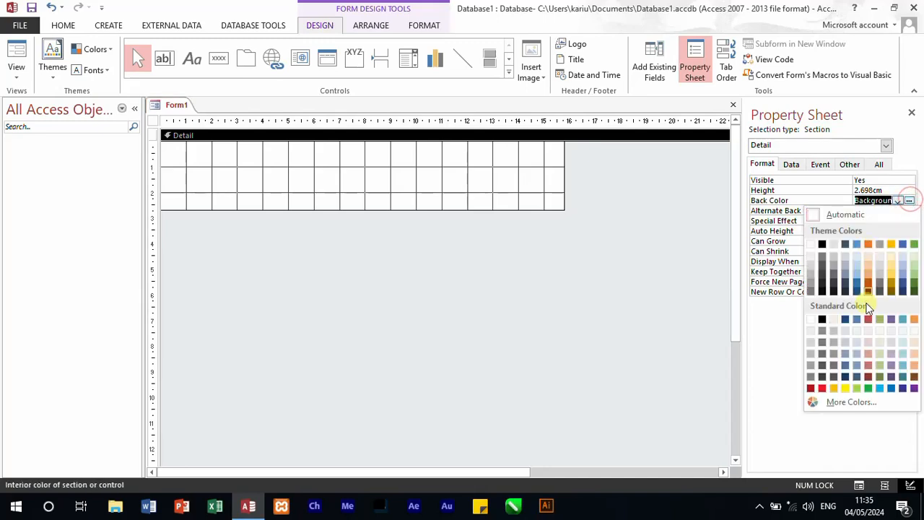
pyautogui.click(857, 246)
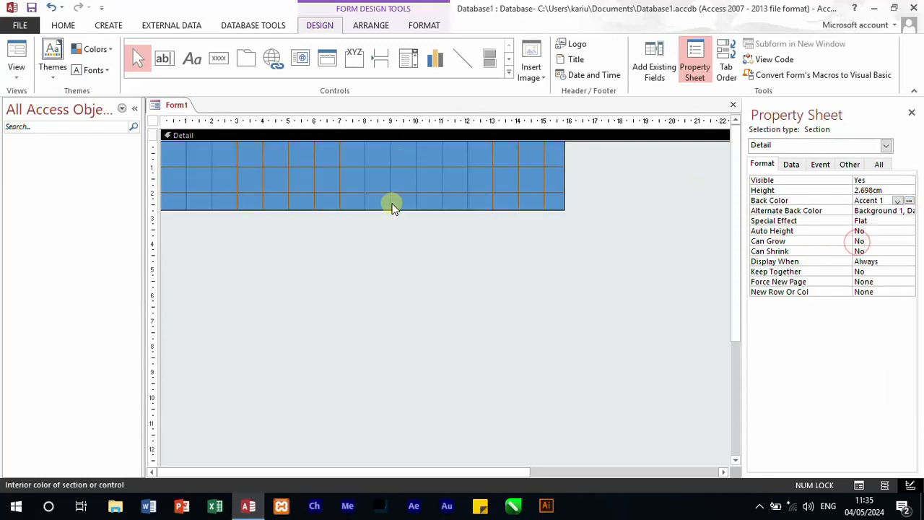
# Add form header and footer sections to the form
pyautogui.click(382, 254)
pyautogui.rightClick(327, 180)
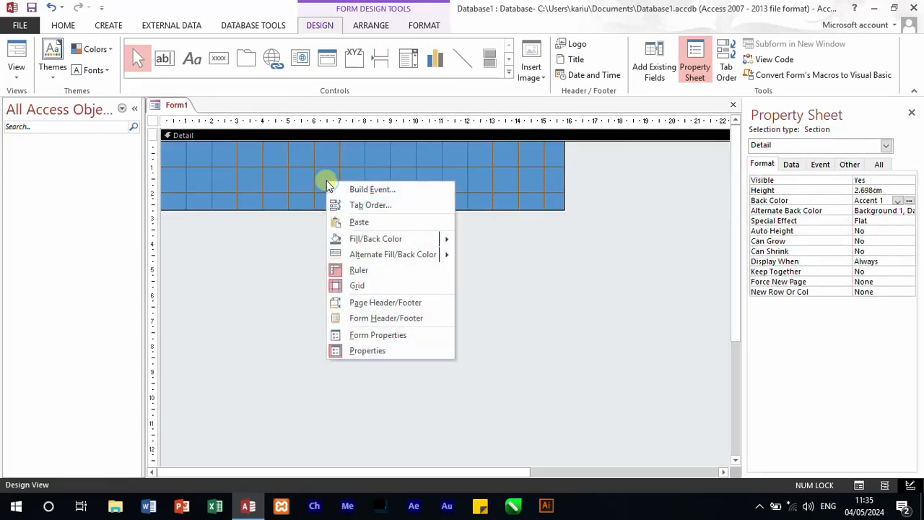
pyautogui.click(395, 321)
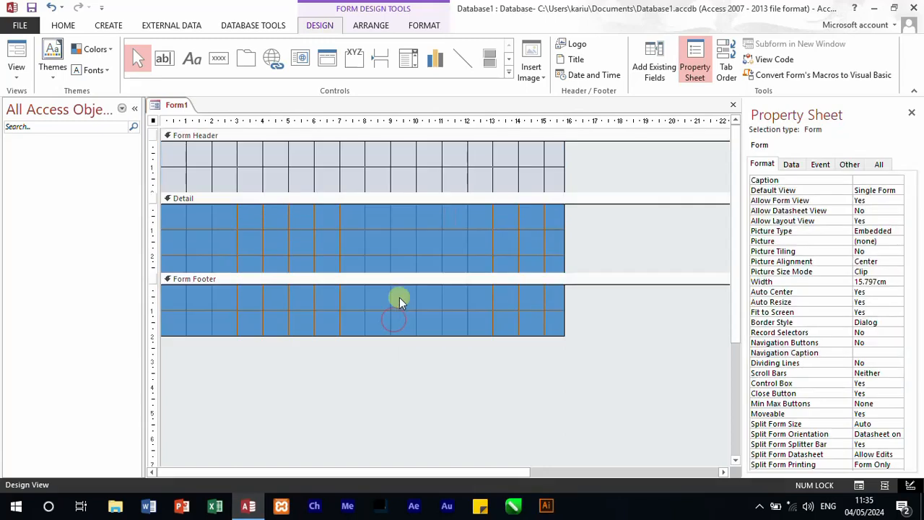
# Give the form footer a dark orange Accent 2 back color and reduce its height to about 0.6 cm
pyautogui.click(408, 301)
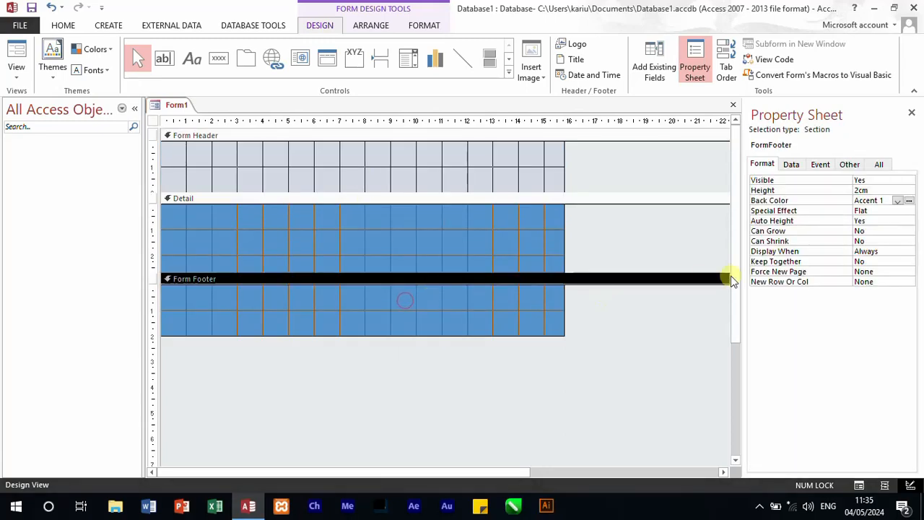
pyautogui.click(909, 201)
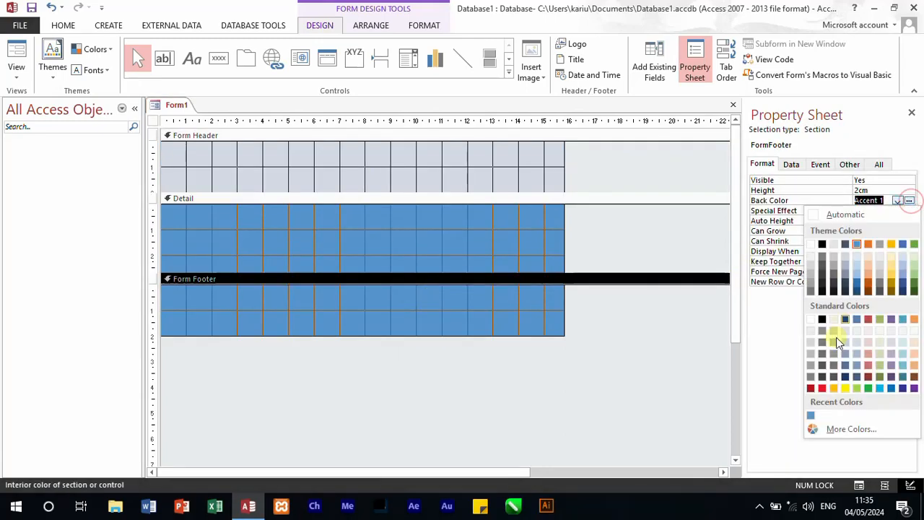
pyautogui.click(868, 282)
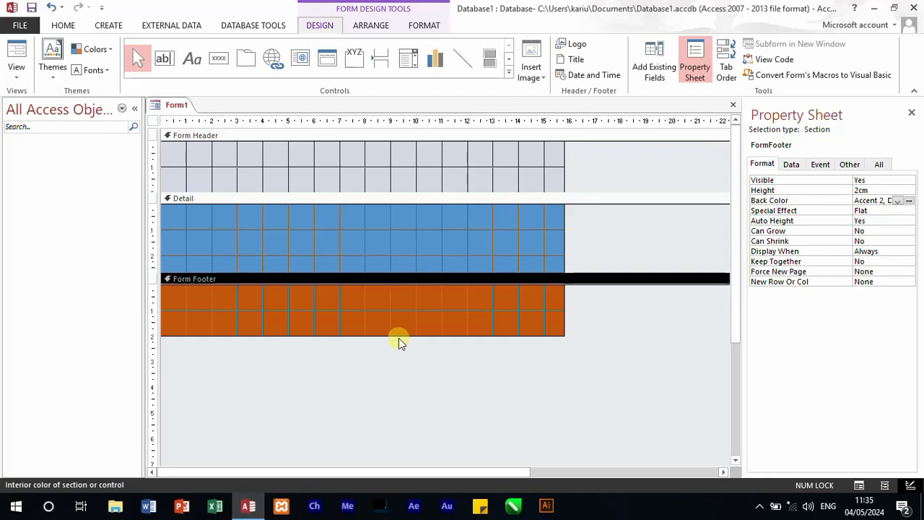
pyautogui.moveTo(396, 337); pyautogui.dragTo(403, 301)
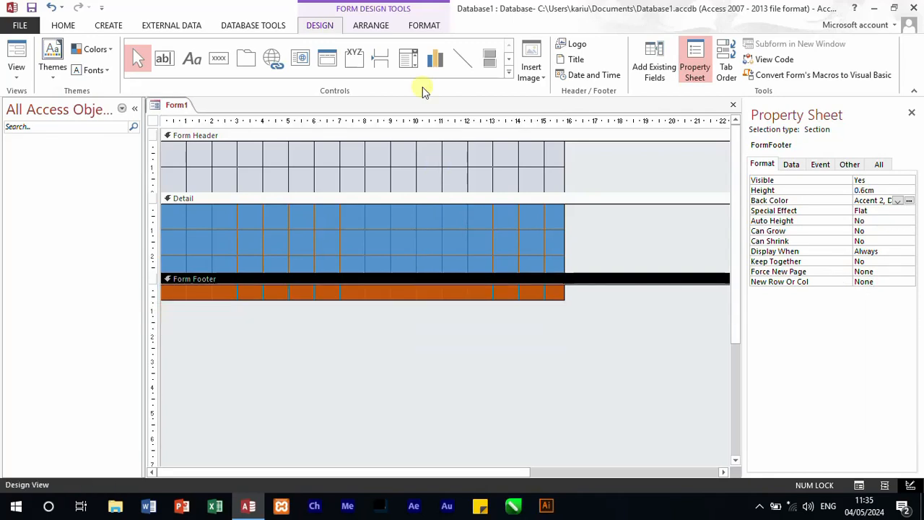
# Apply the recently used dark orange to the form header's background and reduce the header's height to about 0.6 cm
pyautogui.click(395, 169)
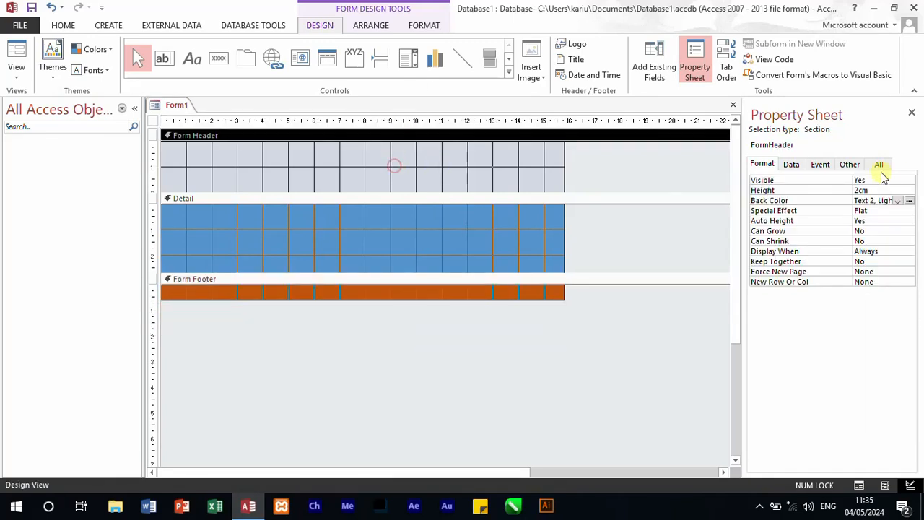
pyautogui.click(911, 200)
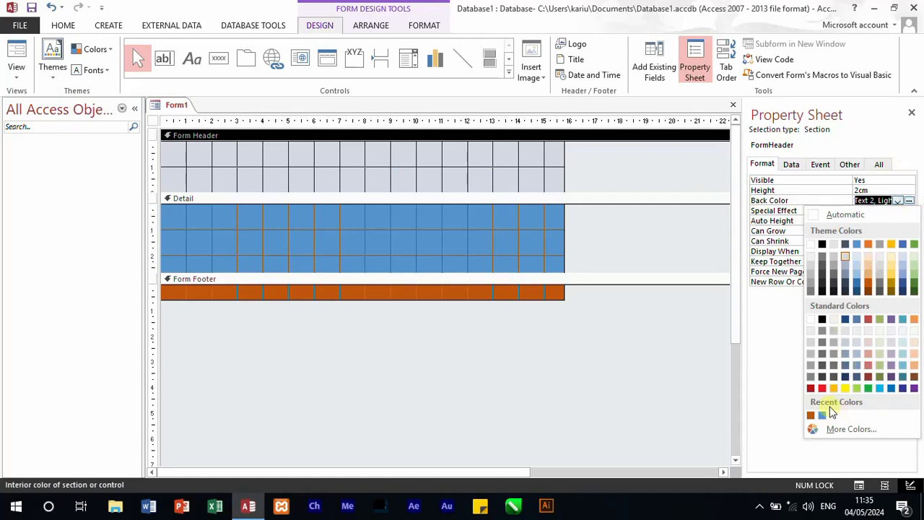
pyautogui.click(810, 416)
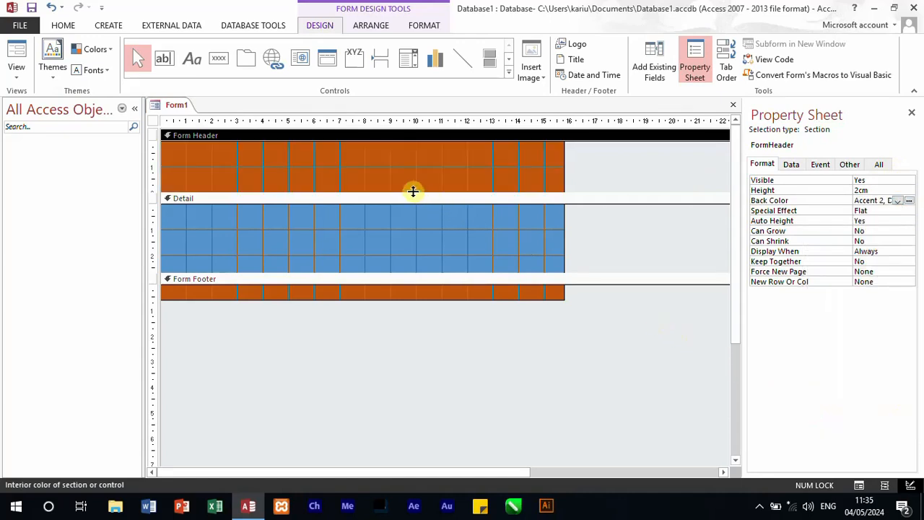
pyautogui.moveTo(411, 192); pyautogui.dragTo(419, 157)
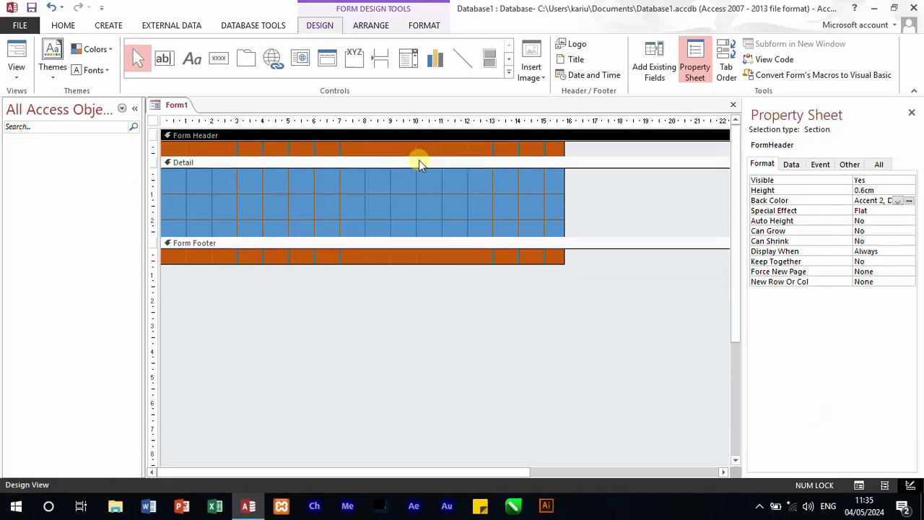
# Enlarge the Detail section to about 3.6 cm high and widen the form to about 16.9 cm
pyautogui.moveTo(412, 237); pyautogui.dragTo(425, 257)
pyautogui.moveTo(562, 196); pyautogui.dragTo(590, 198)
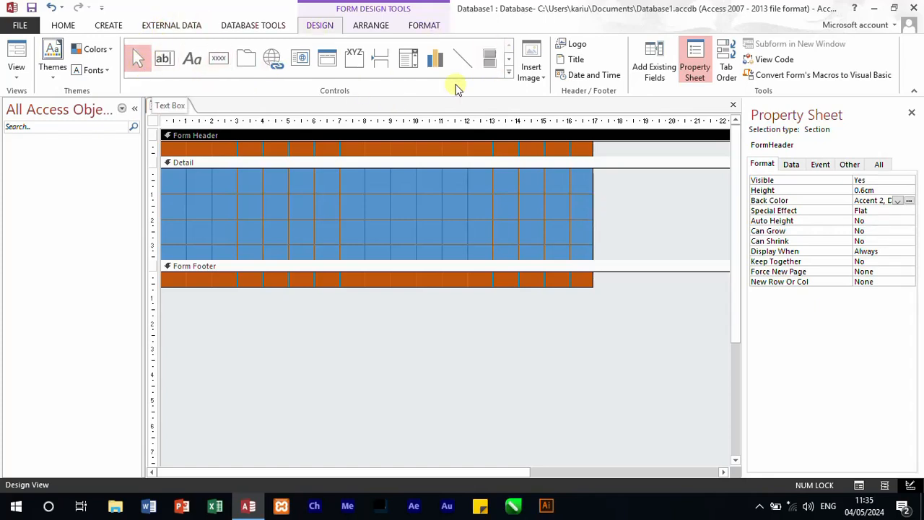
# Draw a rectangle about 13.2 cm wide and 0.8 cm high across the middle of the Detail section
pyautogui.click(509, 76)
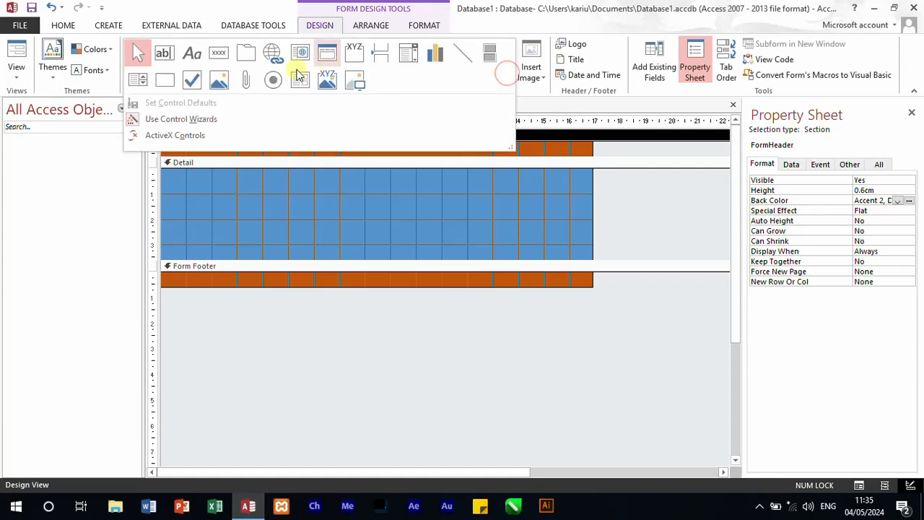
pyautogui.click(161, 82)
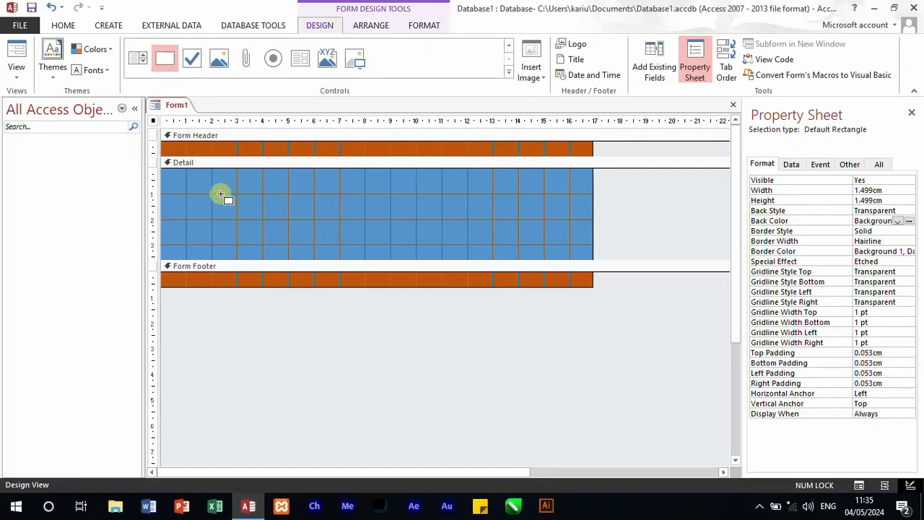
pyautogui.moveTo(215, 196); pyautogui.dragTo(551, 217)
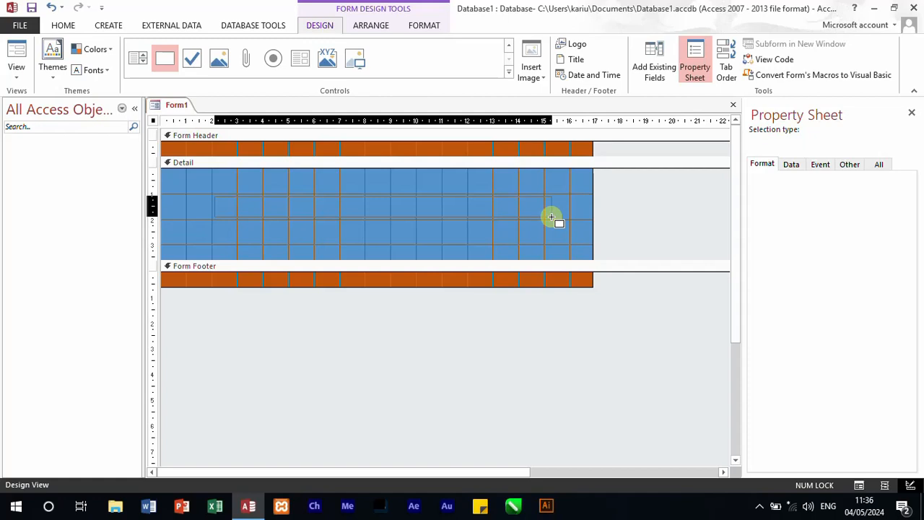
pyautogui.moveTo(551, 217); pyautogui.dragTo(551, 216)
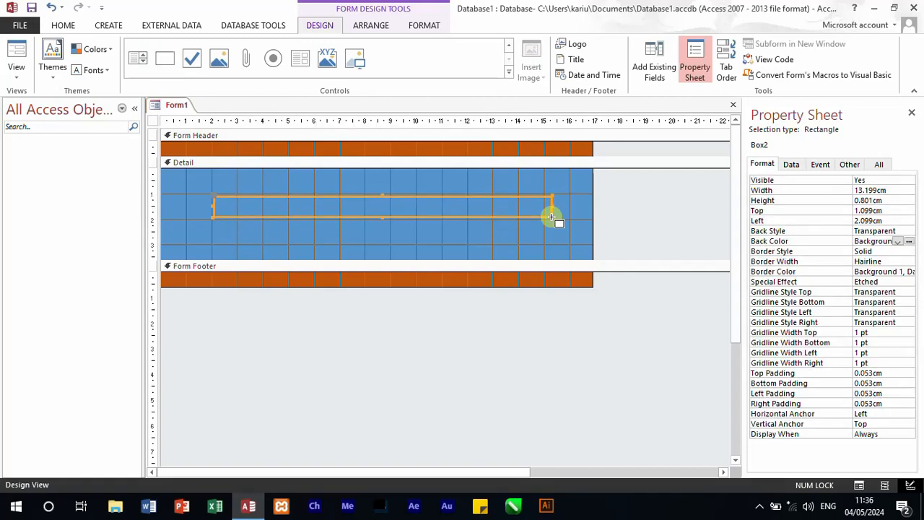
pyautogui.click(382, 229)
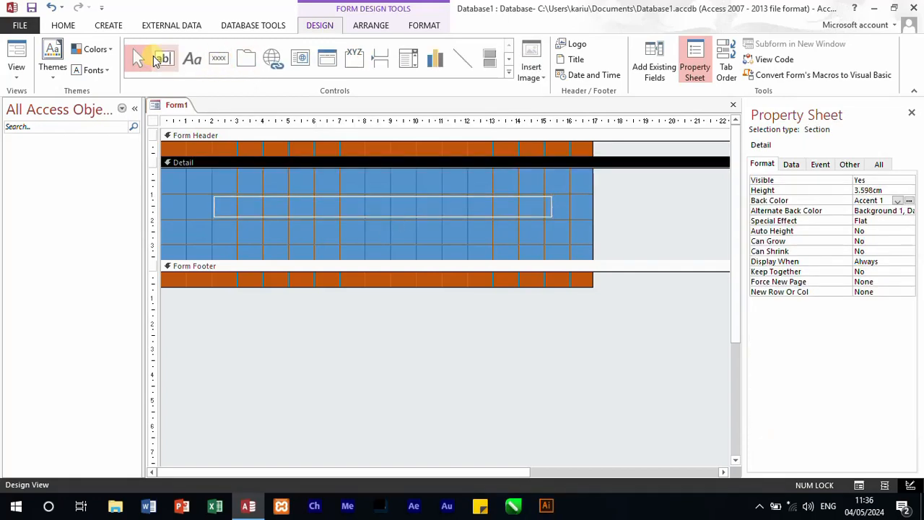
# Add a small label with the caption "a" at the rectangle's left end and name it lblprogress
pyautogui.click(192, 60)
pyautogui.click(225, 210)
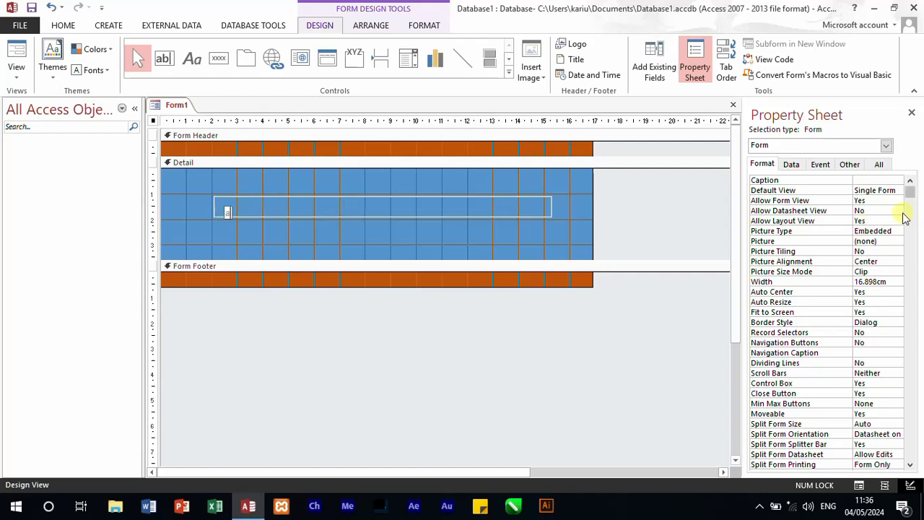
pyautogui.click(886, 145)
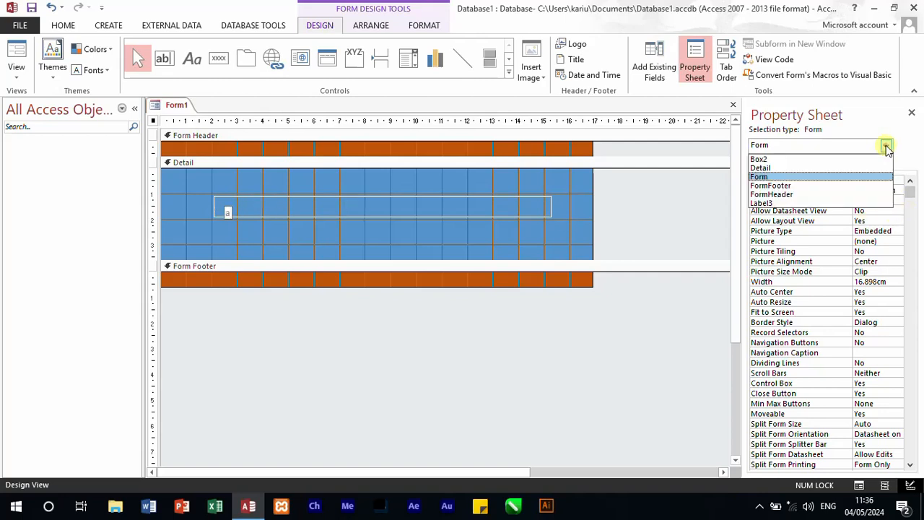
pyautogui.click(764, 203)
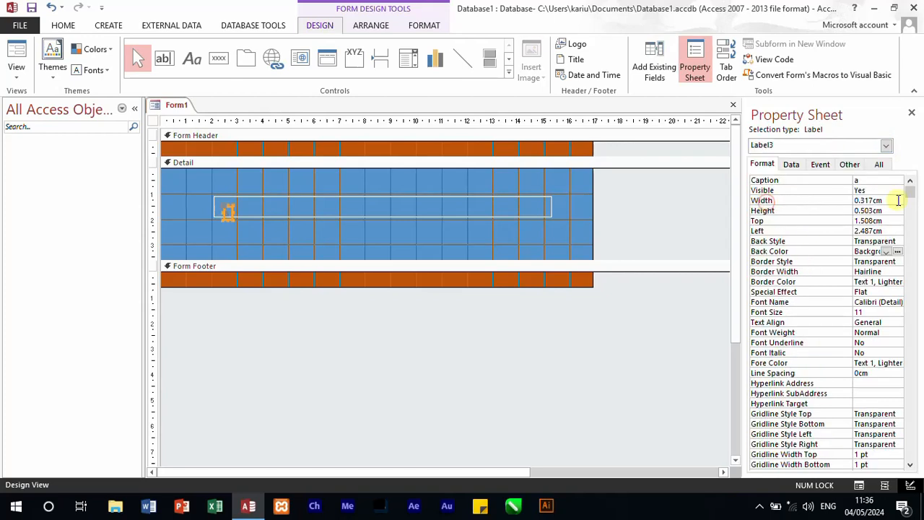
pyautogui.click(878, 164)
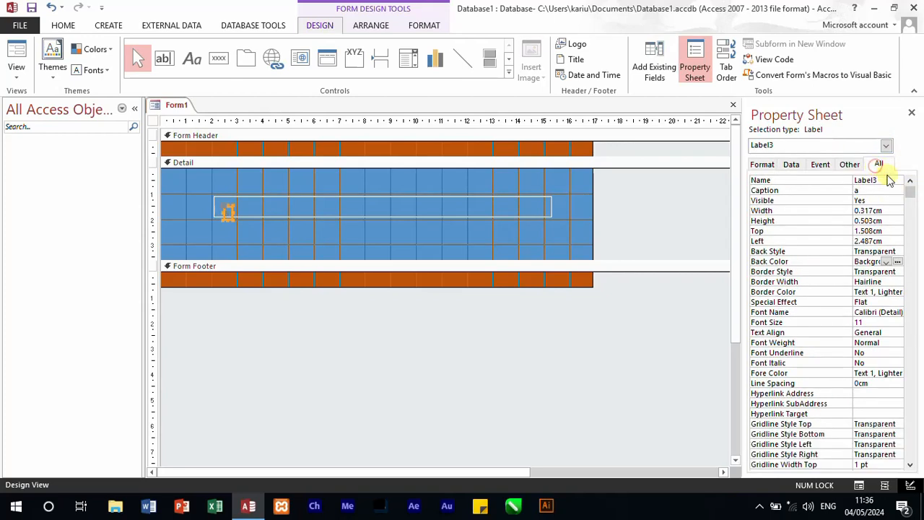
pyautogui.click(823, 181)
pyautogui.write('lblprogress')
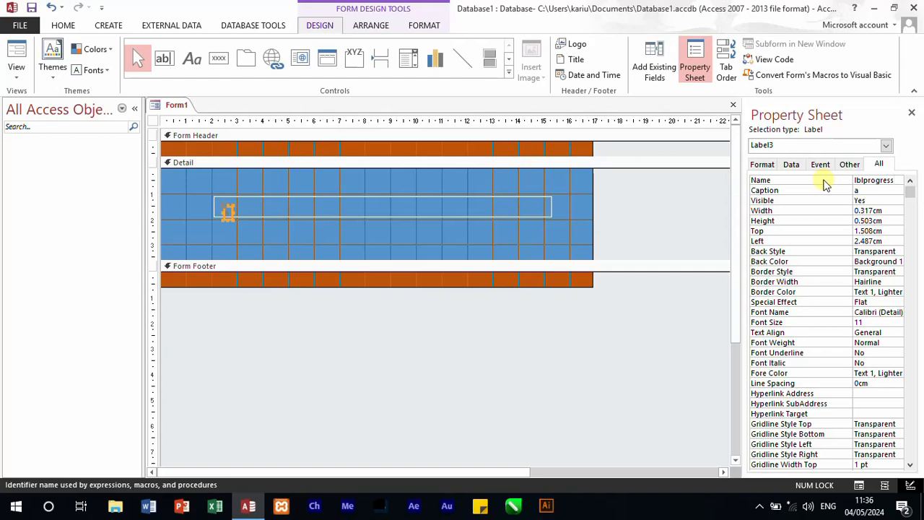
# Move the lblprogress label into the rectangle's upper-left corner, about 2.2 cm from the left and 1.2 cm from the top
pyautogui.click(301, 229)
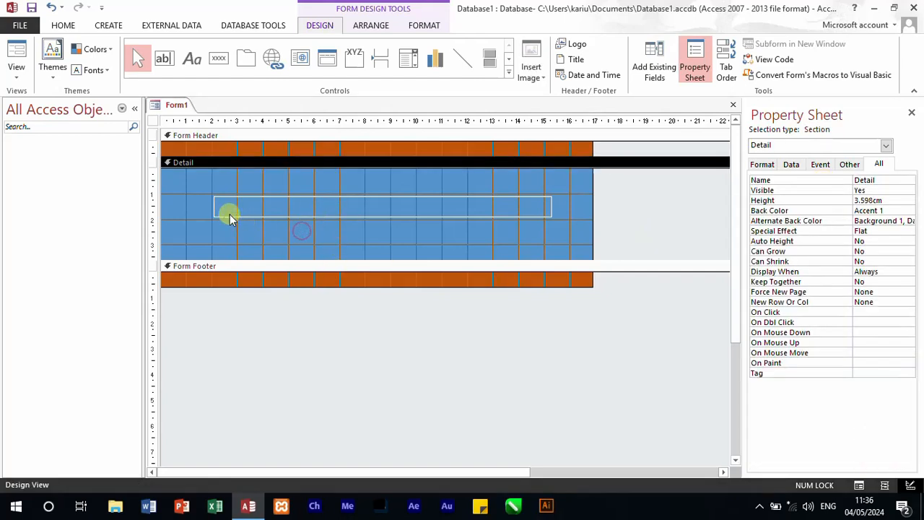
pyautogui.click(229, 213)
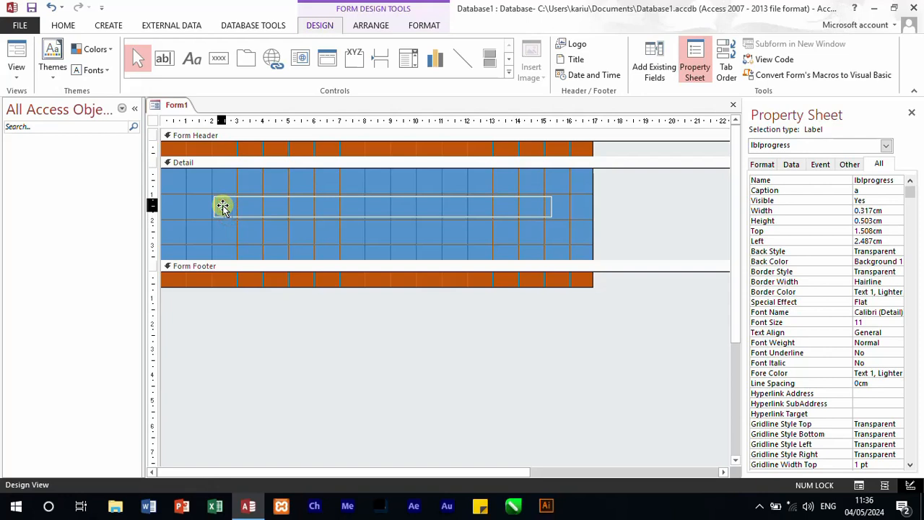
pyautogui.moveTo(223, 207); pyautogui.dragTo(215, 200)
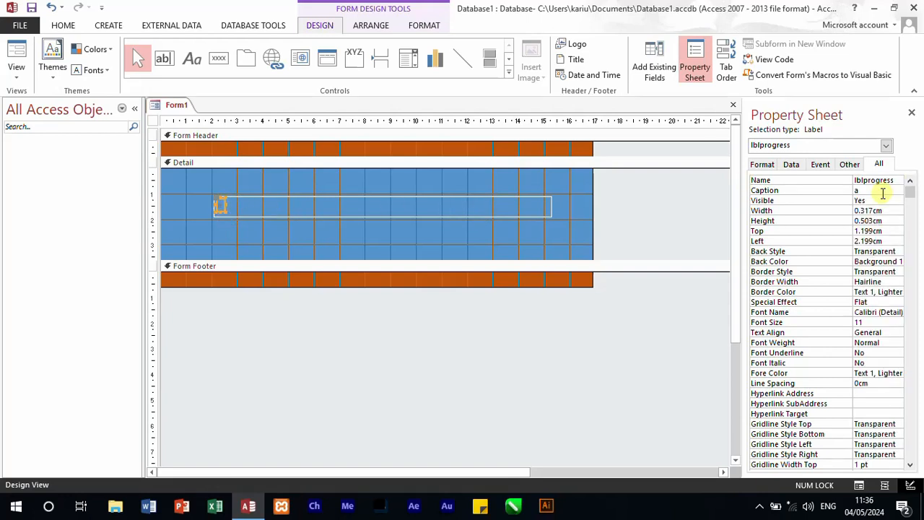
# Give the lblprogress label the dark red back color #BA1419 and clear its caption
pyautogui.click(899, 261)
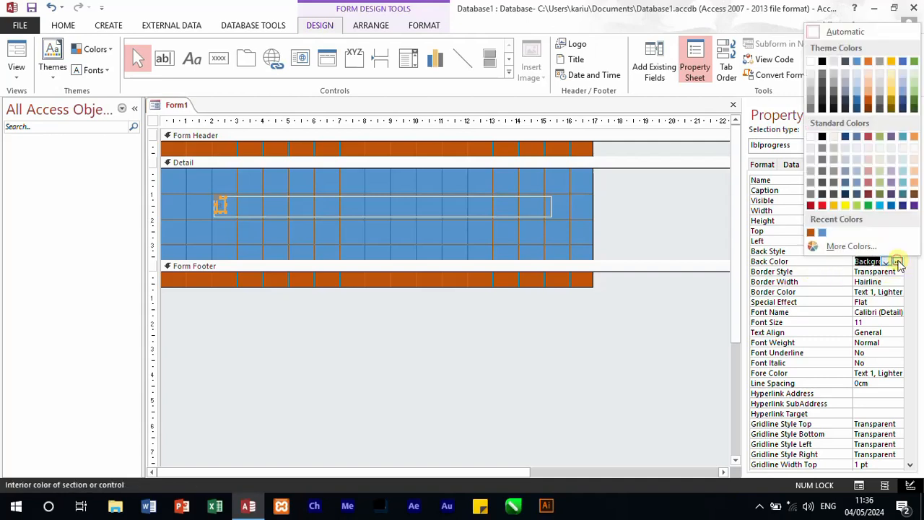
pyautogui.click(811, 206)
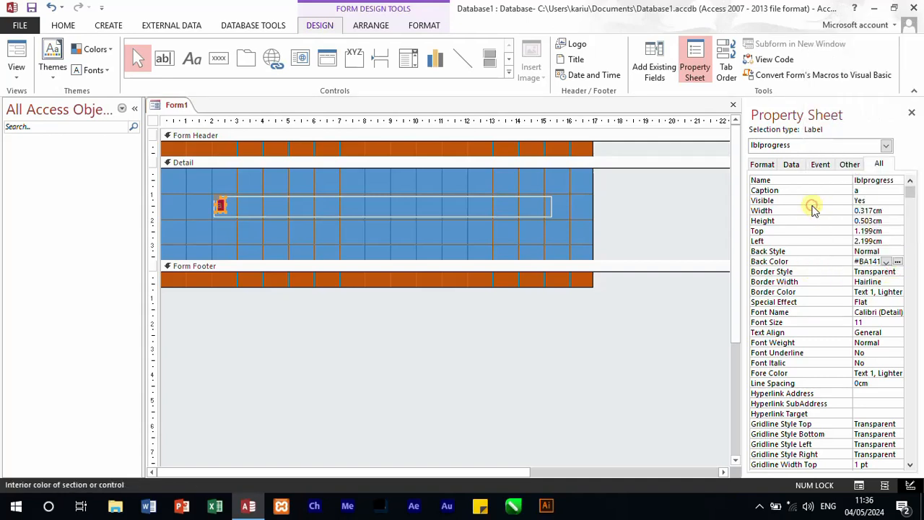
pyautogui.click(870, 190)
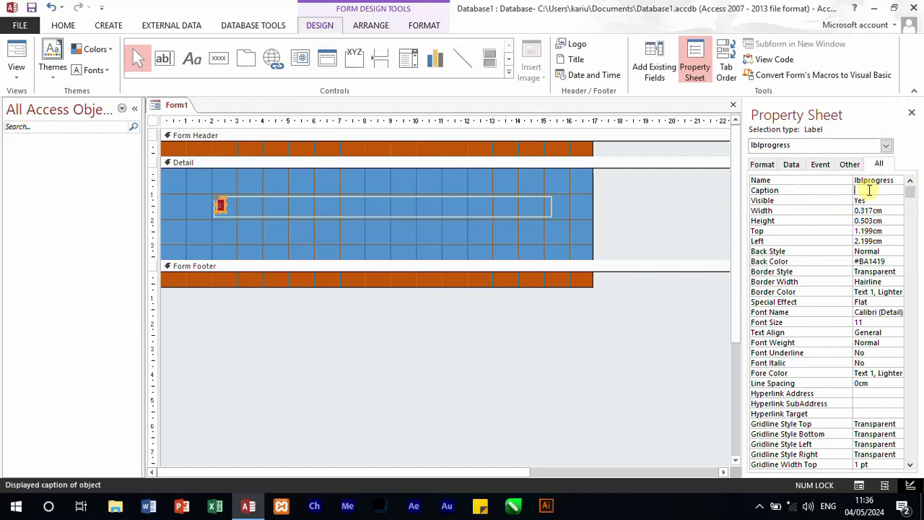
pyautogui.click(428, 219)
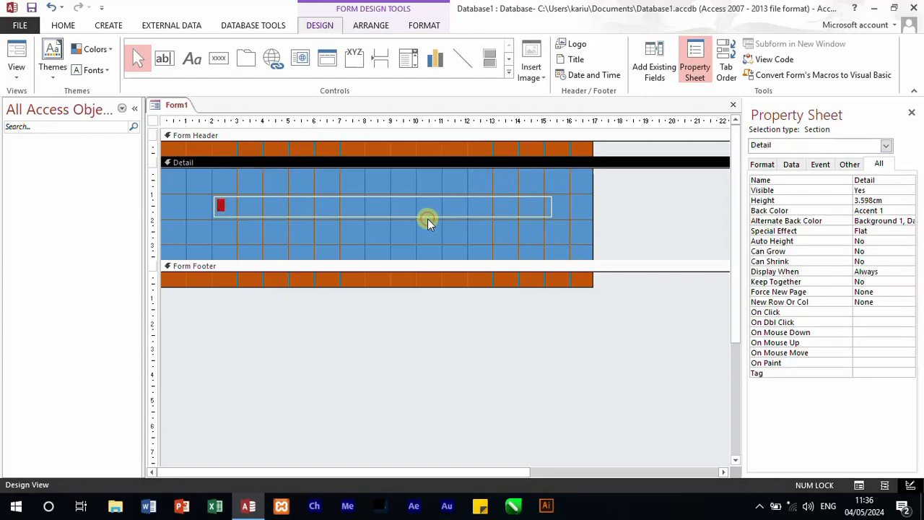
pyautogui.click(221, 206)
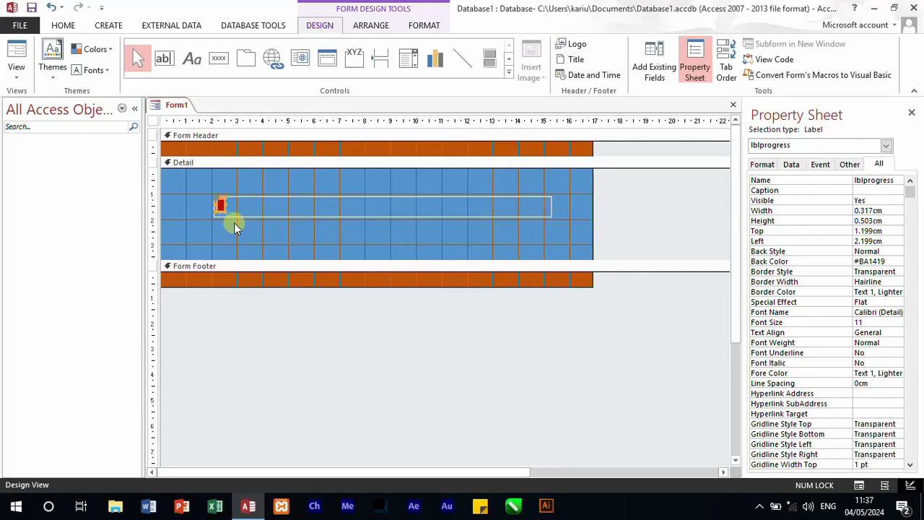
# Add a label about 0.6 cm wide and 0.7 cm high at the rectangle's right end, captioned "1" and named lblcount
pyautogui.click(191, 60)
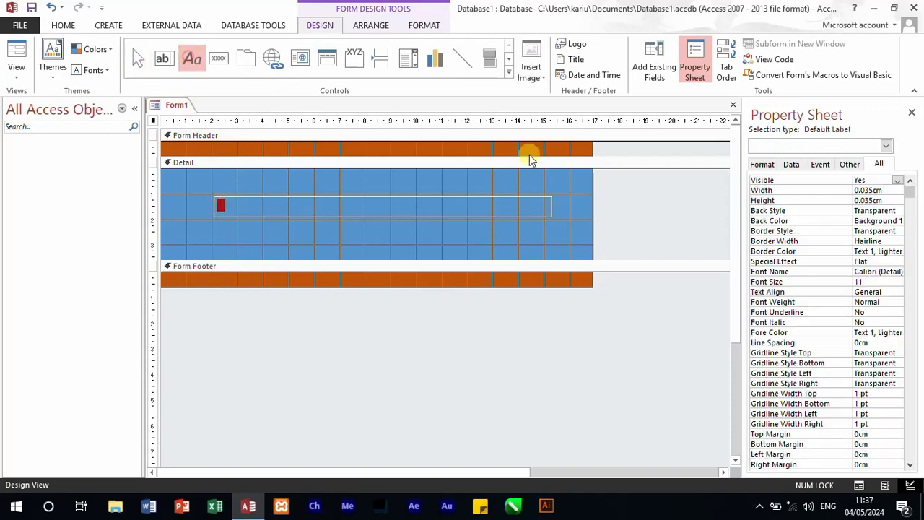
pyautogui.click(552, 198)
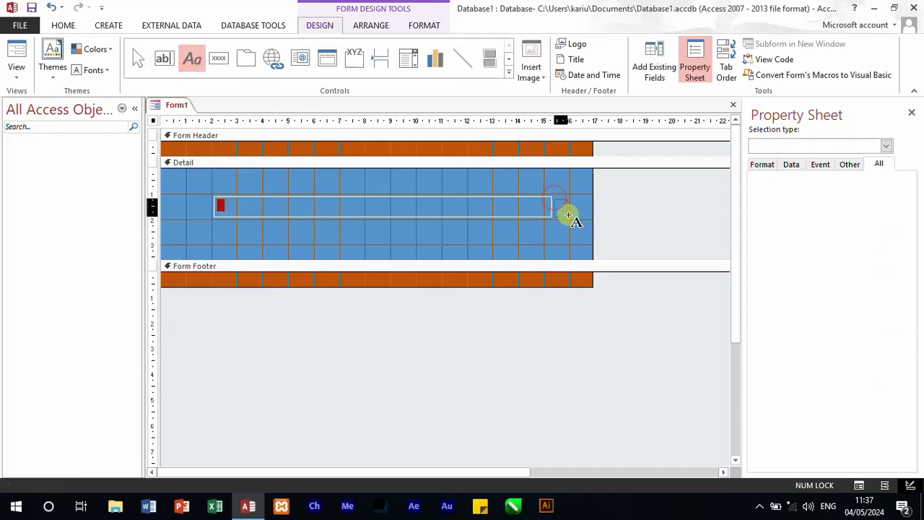
pyautogui.click(913, 209)
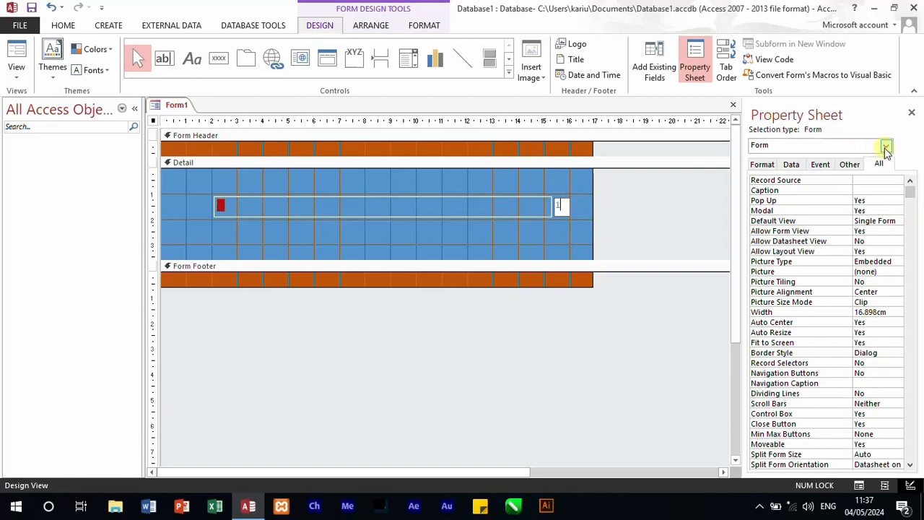
pyautogui.click(885, 148)
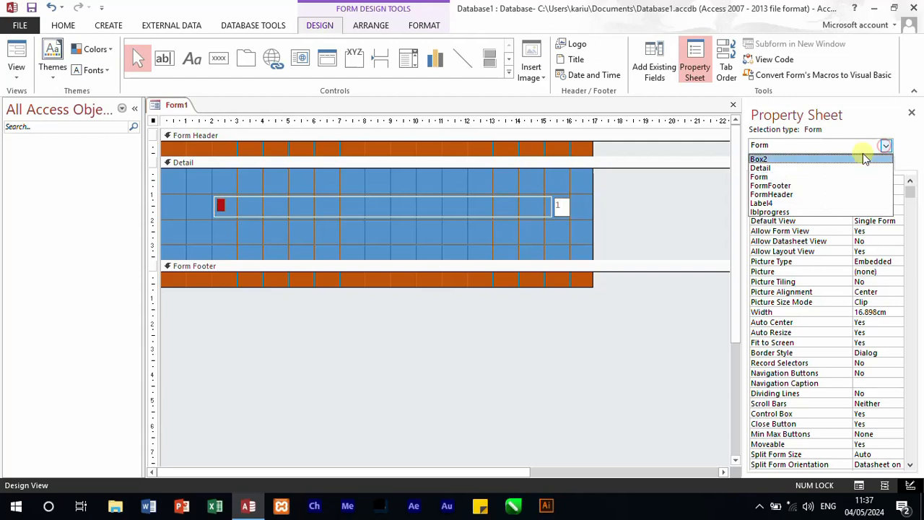
pyautogui.click(795, 201)
pyautogui.doubleClick(888, 181)
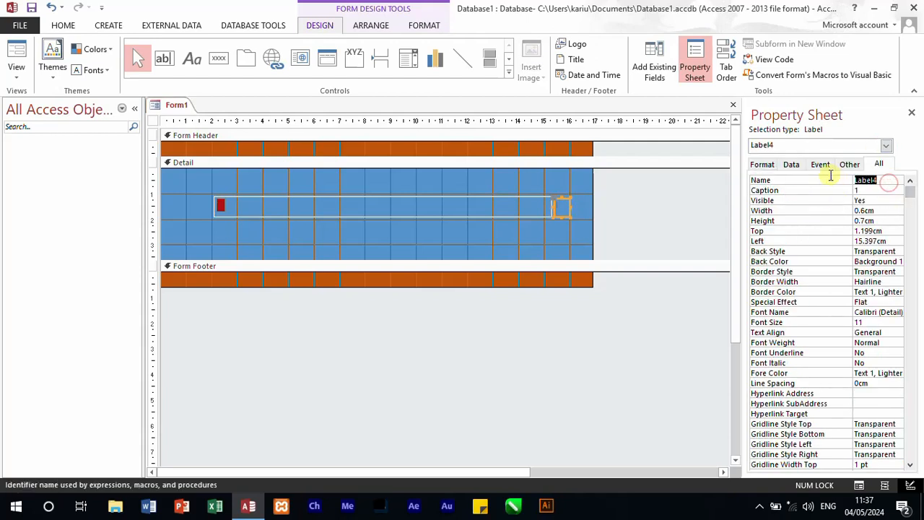
pyautogui.write('lblcount')
pyautogui.click(570, 221)
# Duplicate the lblcount label, place the copy directly to its right and change the copy's caption to "%"
pyautogui.click(561, 211)
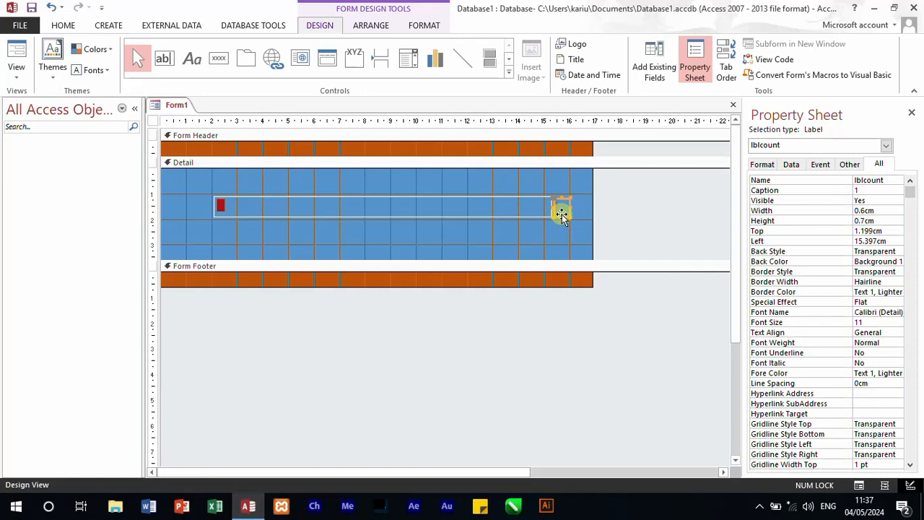
pyautogui.hotkey('ctrl', 'v')
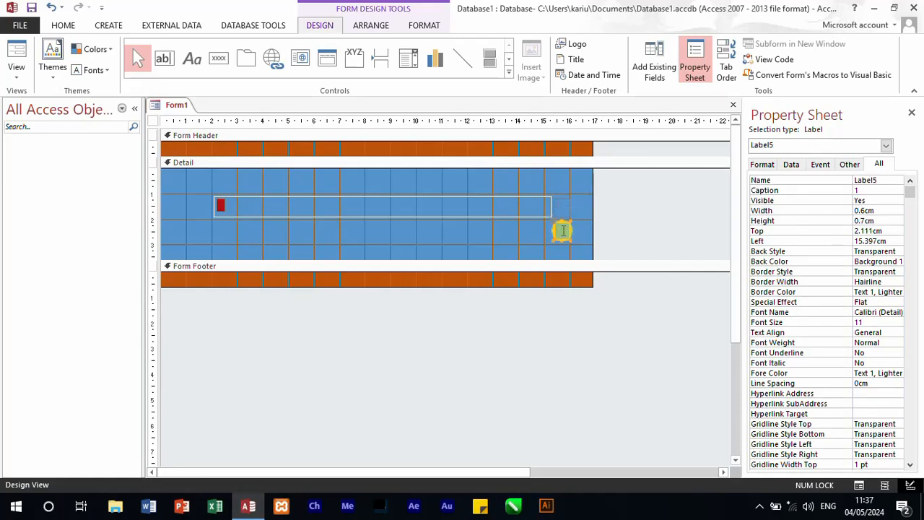
pyautogui.moveTo(561, 222); pyautogui.dragTo(579, 208)
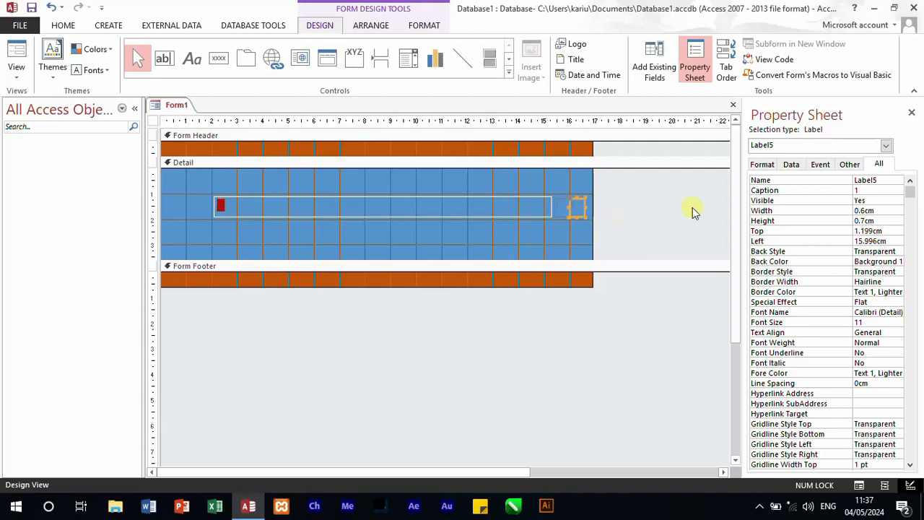
pyautogui.click(860, 180)
pyautogui.click(854, 189)
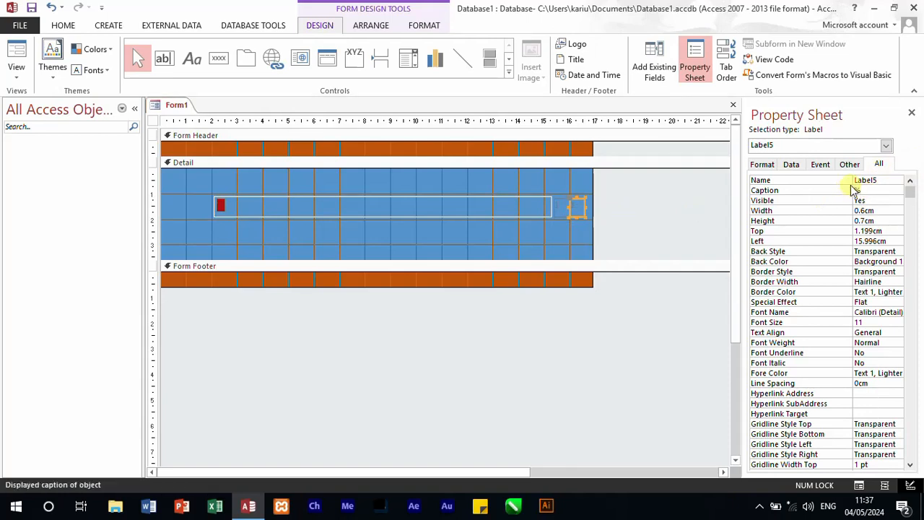
pyautogui.click(587, 220)
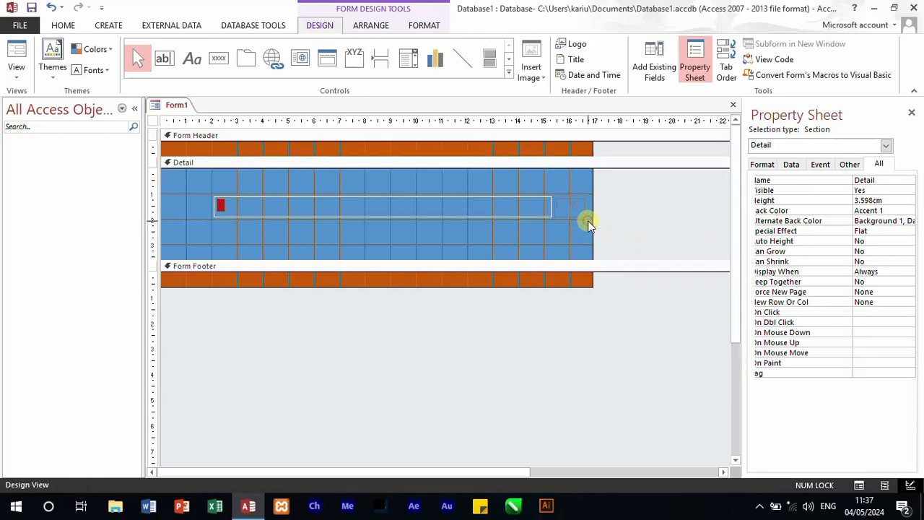
# Format the "1" and "%" labels together in Arial Black at size 14
pyautogui.moveTo(588, 225); pyautogui.dragTo(554, 192)
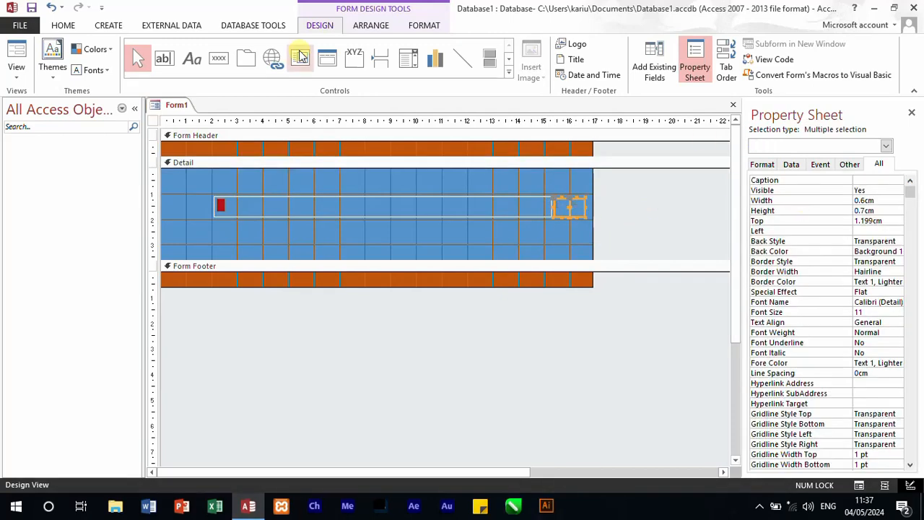
pyautogui.click(64, 25)
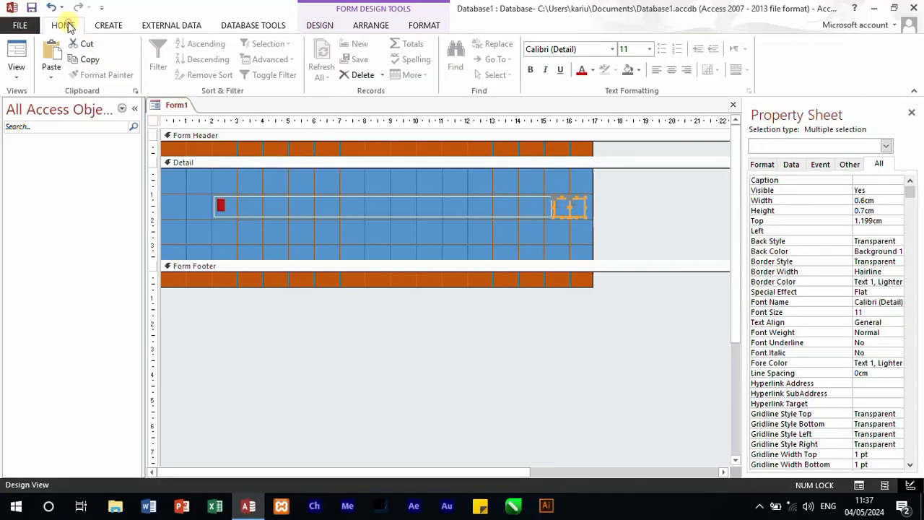
pyautogui.click(612, 49)
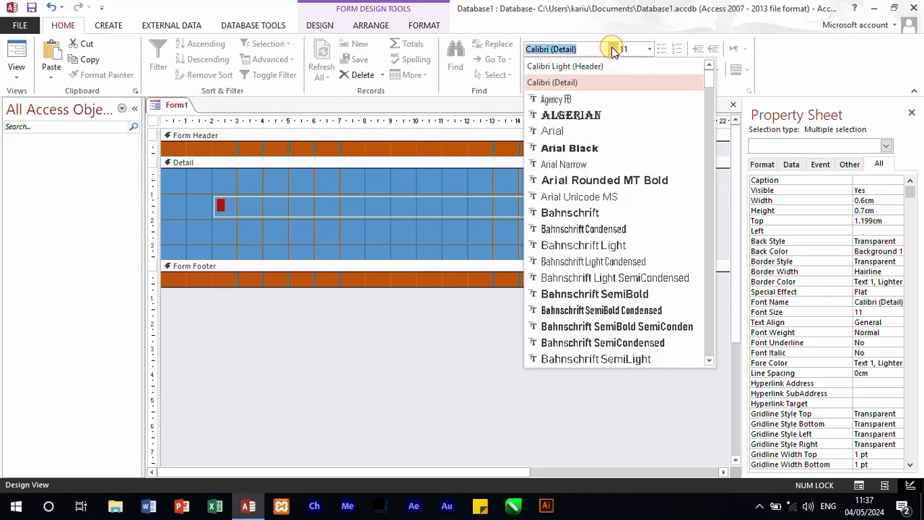
pyautogui.click(586, 148)
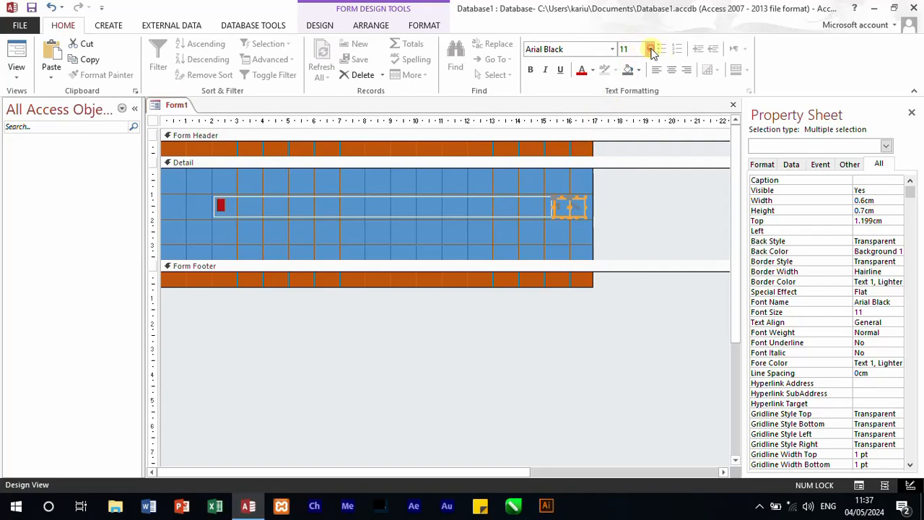
pyautogui.click(649, 48)
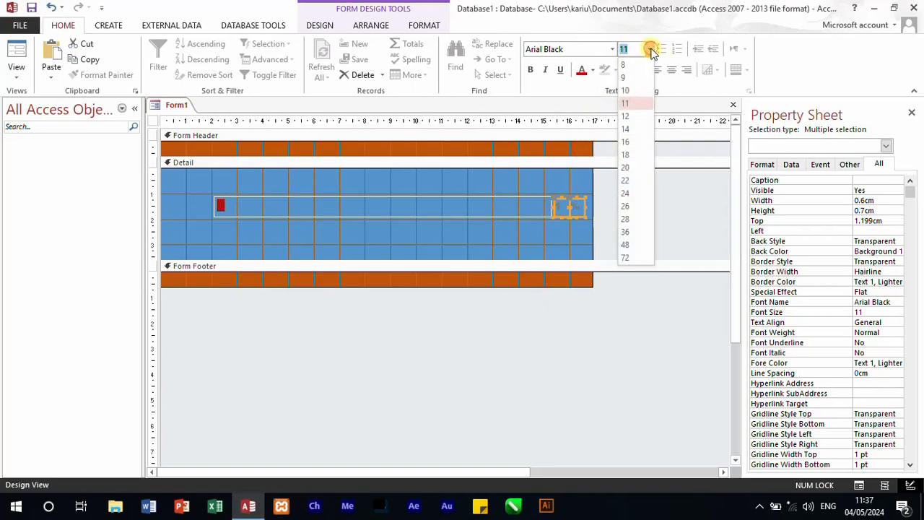
pyautogui.click(633, 134)
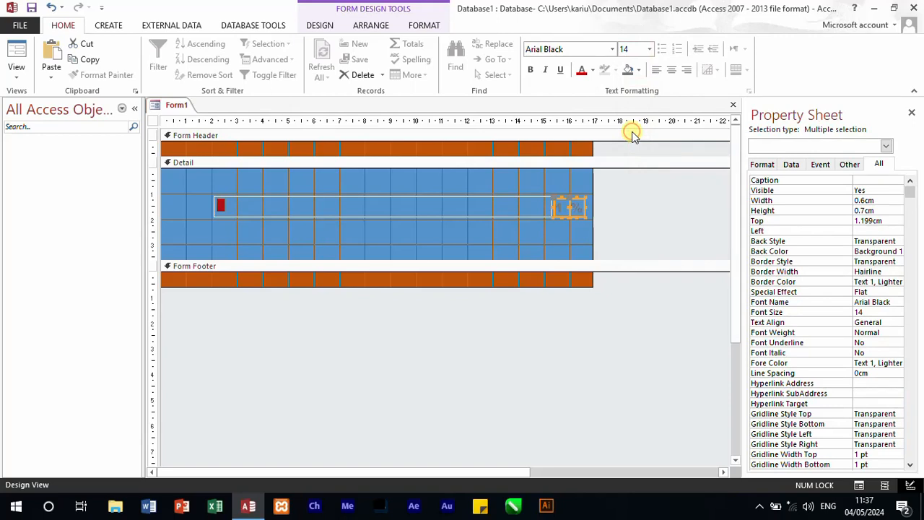
# Try a black fill on the "1" and "%" labels and reset their fill to transparent
pyautogui.click(638, 70)
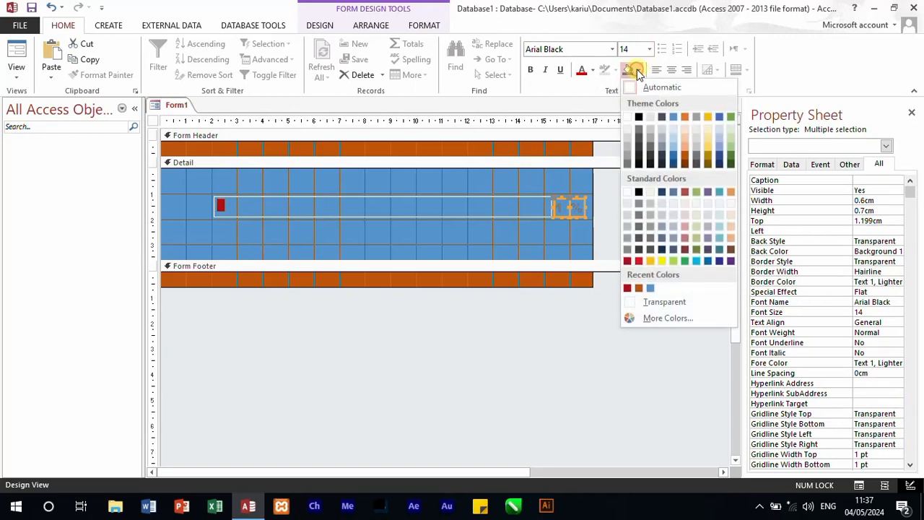
pyautogui.click(639, 116)
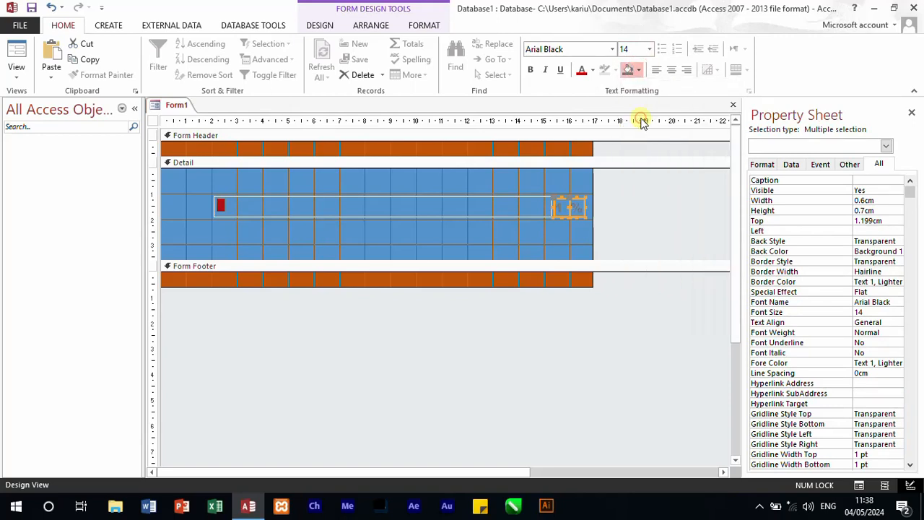
pyautogui.click(639, 72)
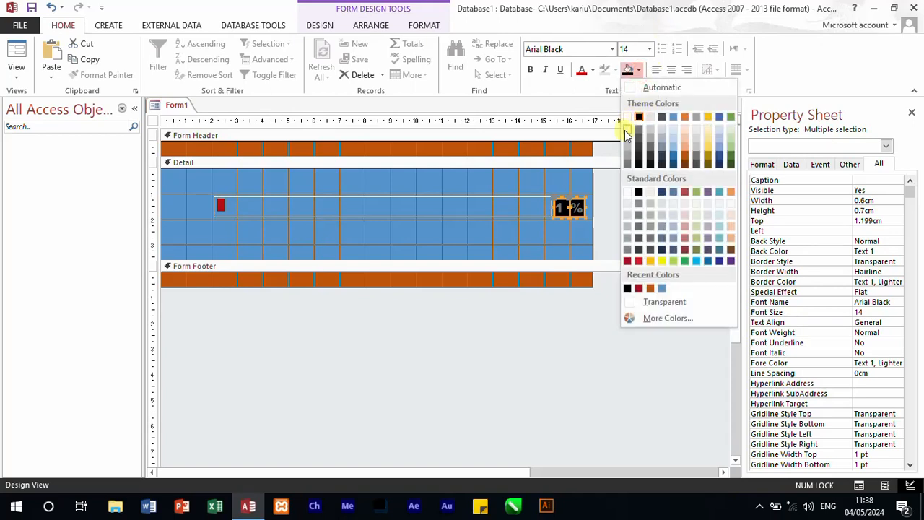
pyautogui.click(660, 303)
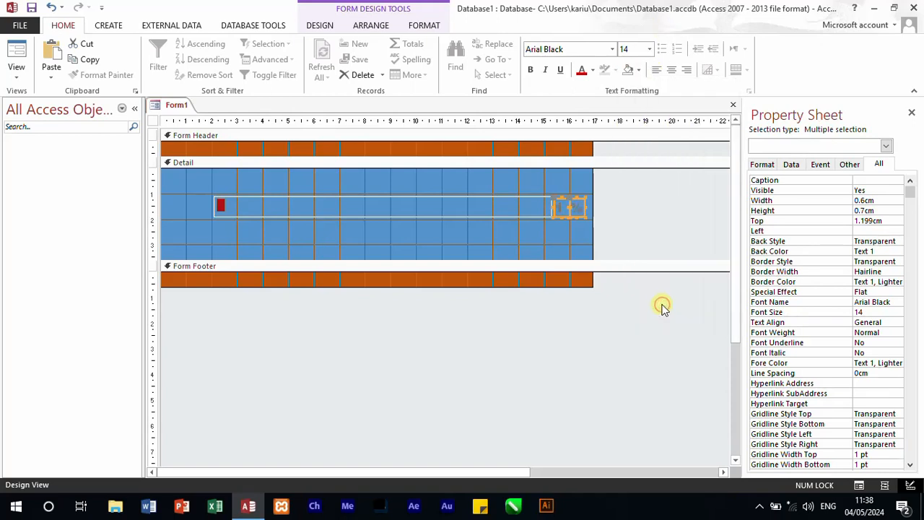
# Set the font color of the "1" and "%" labels to the recent dark red, #BA1419
pyautogui.click(593, 70)
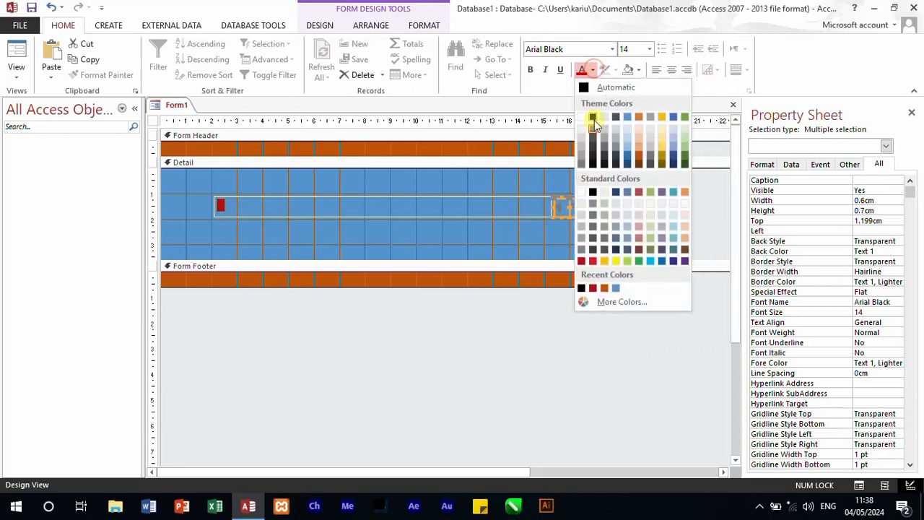
pyautogui.click(592, 289)
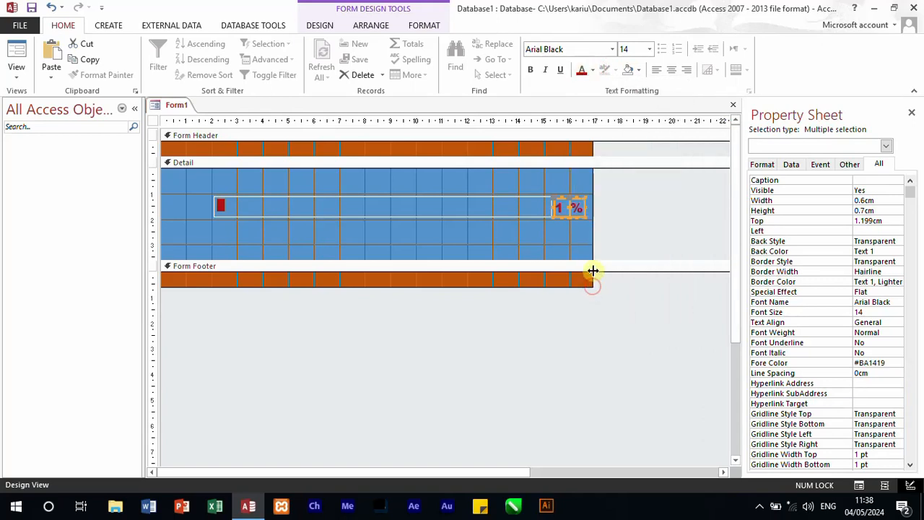
pyautogui.click(578, 231)
# Widen the lblcount label with the "%" label shifted to its right, and extend the form to about 17.7 cm wide
pyautogui.click(573, 208)
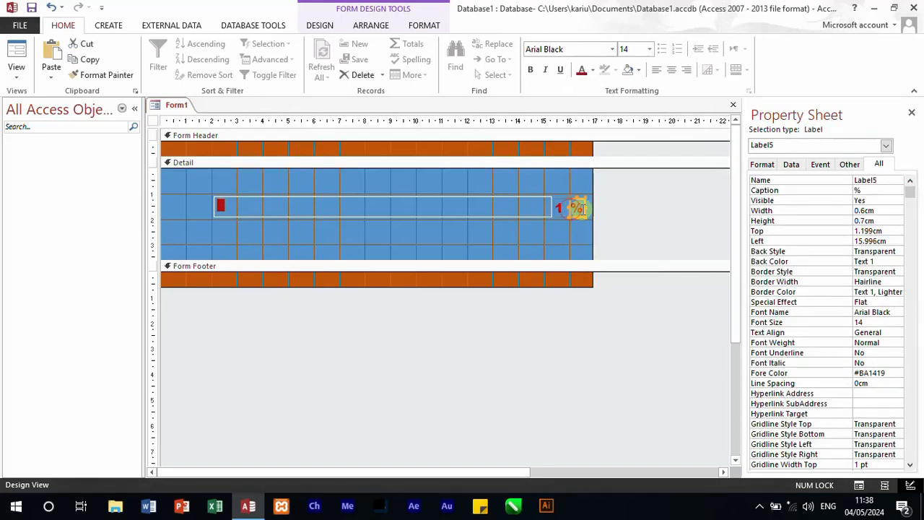
pyautogui.moveTo(595, 206); pyautogui.dragTo(580, 207)
pyautogui.click(566, 208)
pyautogui.click(610, 210)
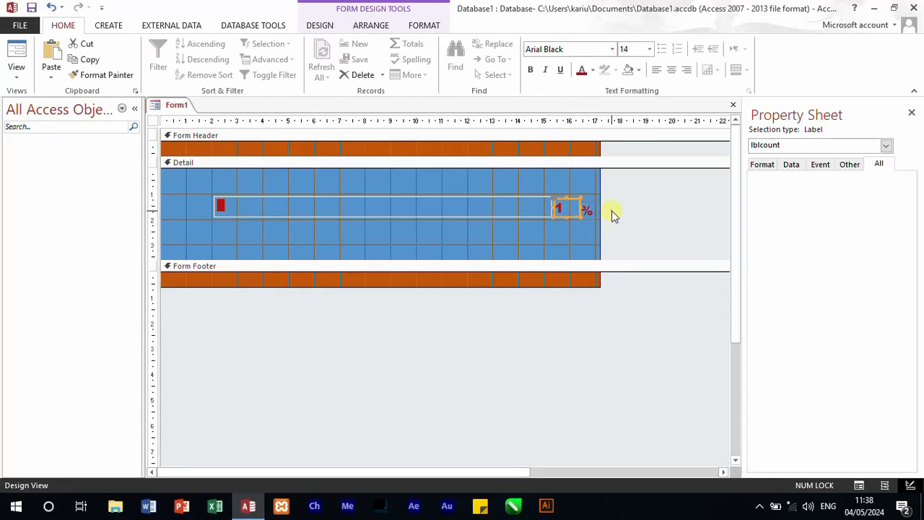
pyautogui.click(591, 209)
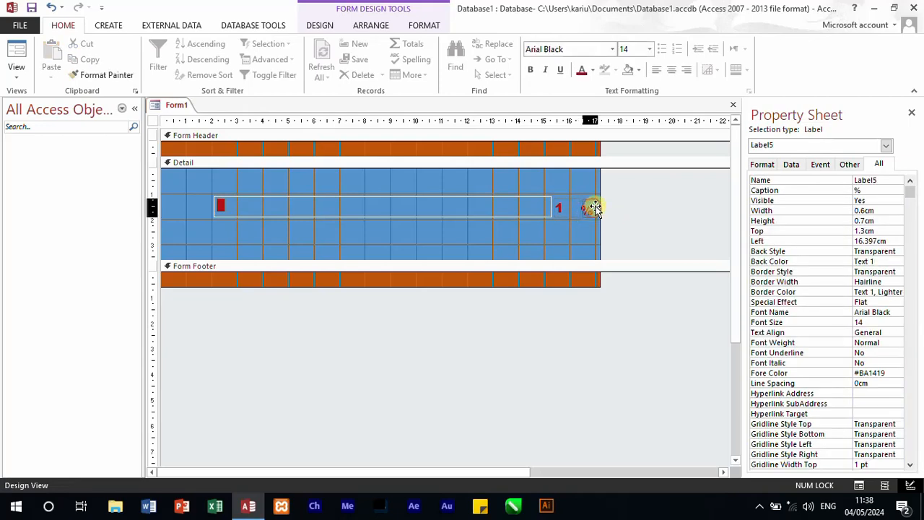
pyautogui.click(578, 208)
pyautogui.moveTo(578, 208)
pyautogui.mouseDown()
pyautogui.moveTo(612, 210)
pyautogui.moveTo(598, 208)
pyautogui.mouseUp()
pyautogui.click(595, 207)
pyautogui.click(644, 207)
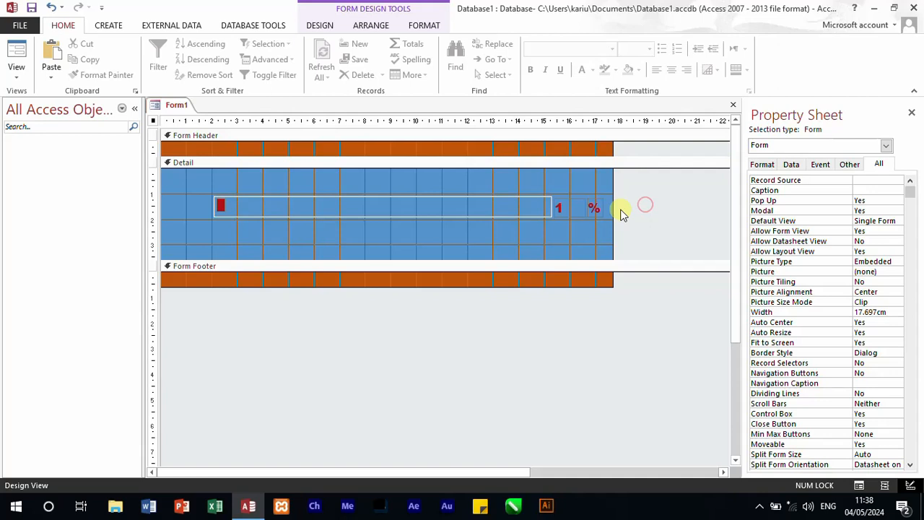
# Create a Click event procedure for the Detail section with the Code Builder
pyautogui.rightClick(354, 215)
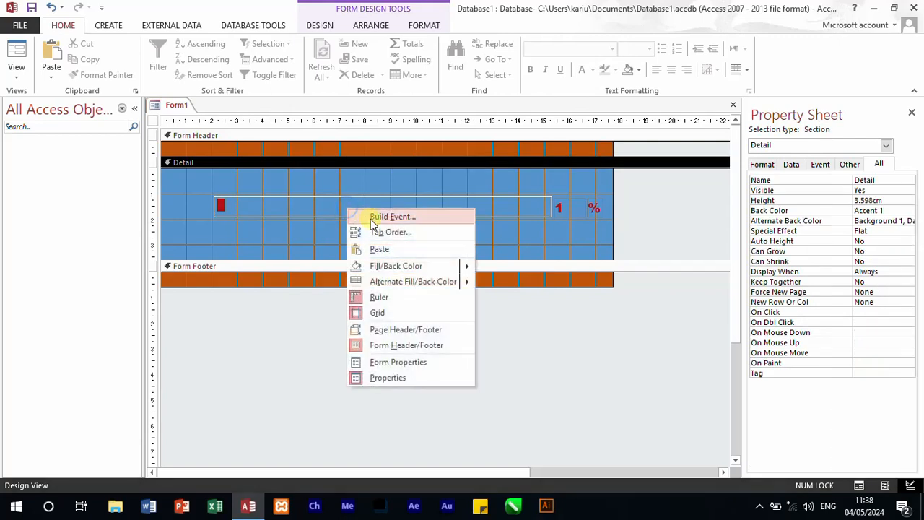
pyautogui.click(372, 220)
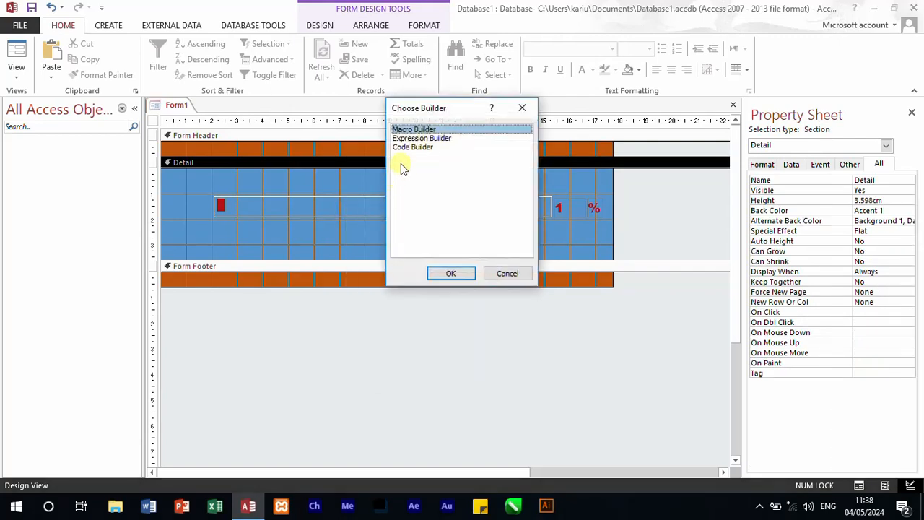
pyautogui.click(412, 147)
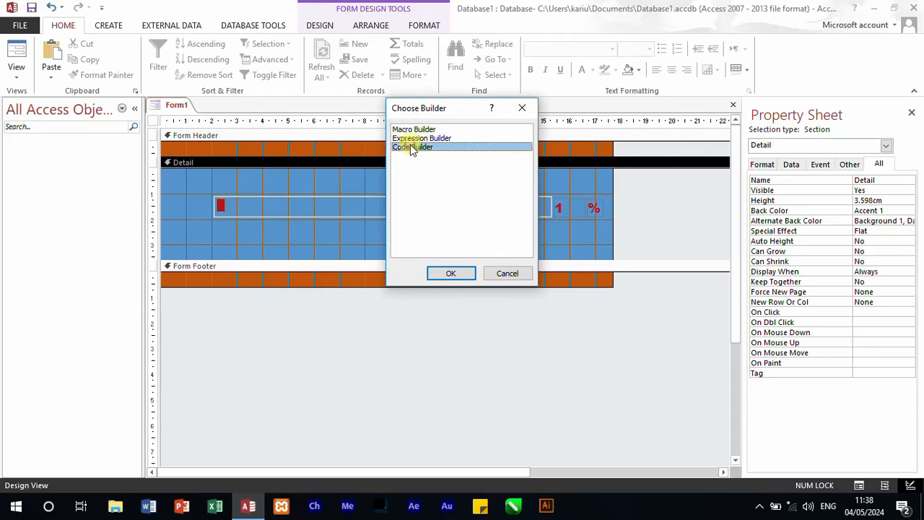
pyautogui.click(450, 274)
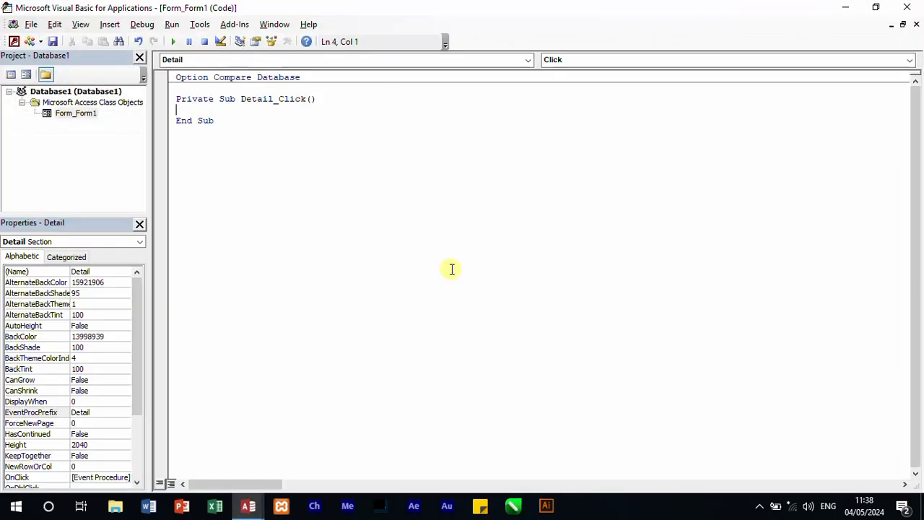
# Create empty Load and Timer event procedures for the Form object in the code module
pyautogui.click(528, 59)
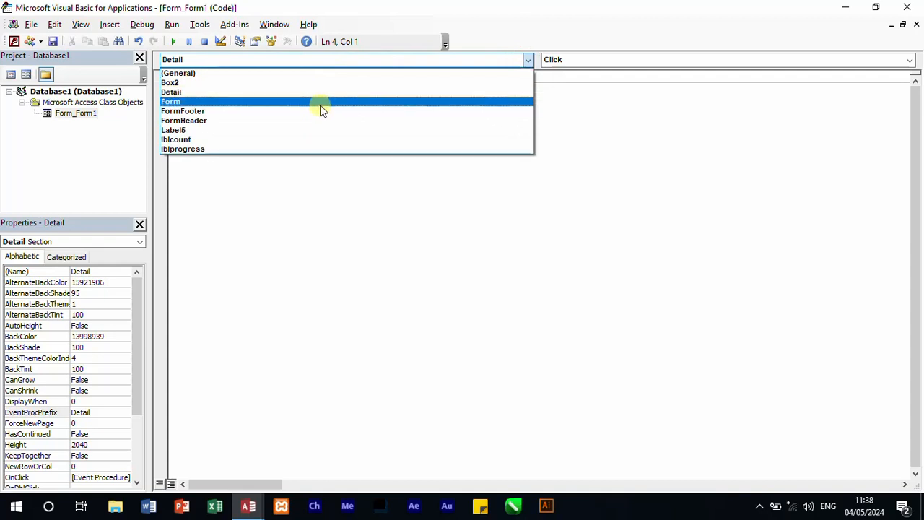
pyautogui.click(319, 101)
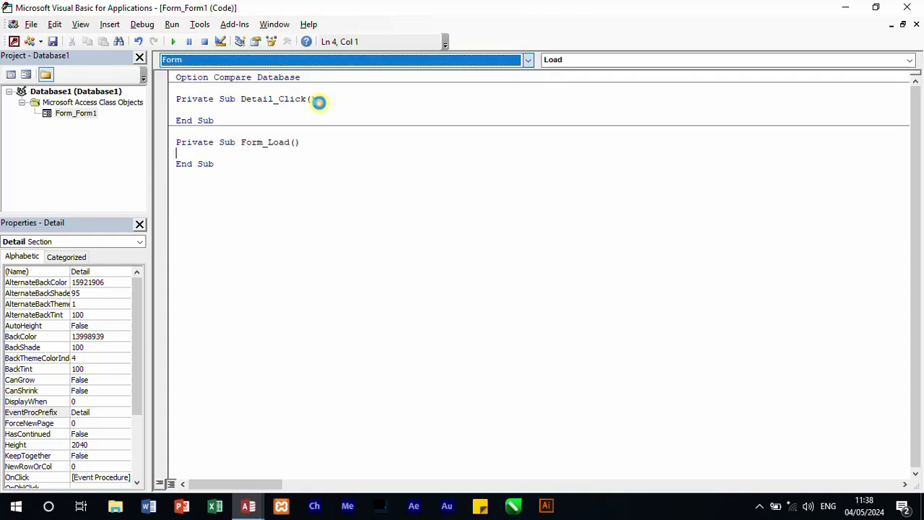
pyautogui.click(907, 61)
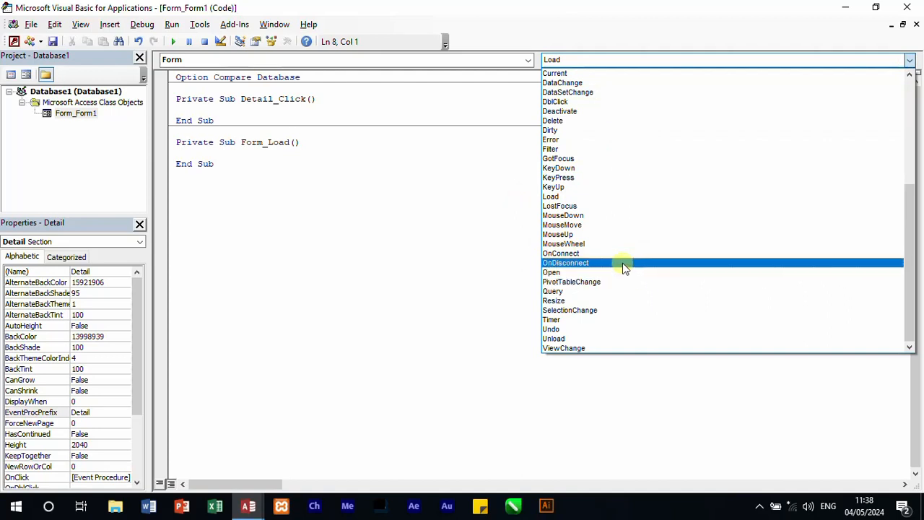
pyautogui.scroll(6, 622, 268)
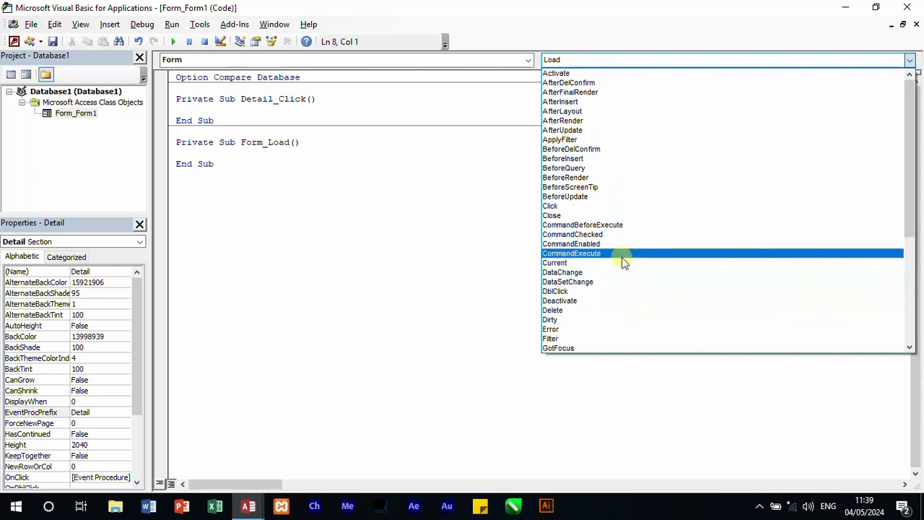
pyautogui.scroll(-6, 622, 260)
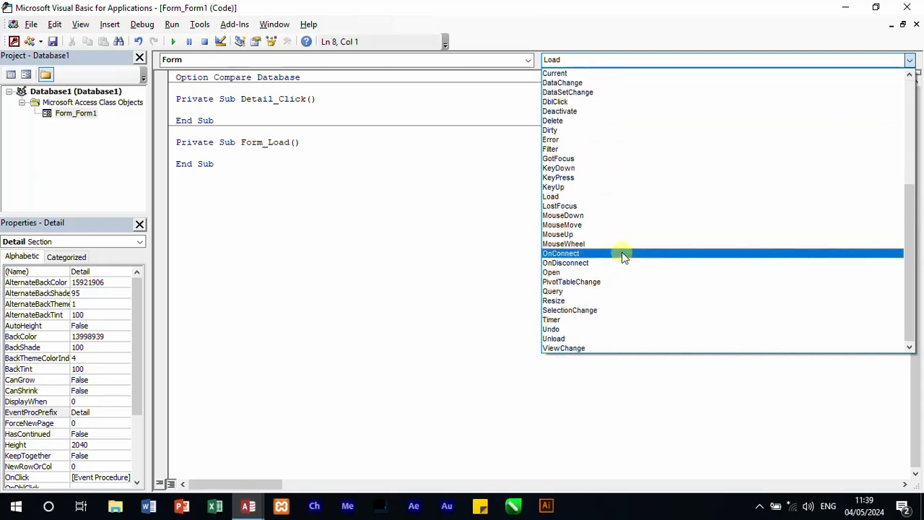
pyautogui.click(555, 320)
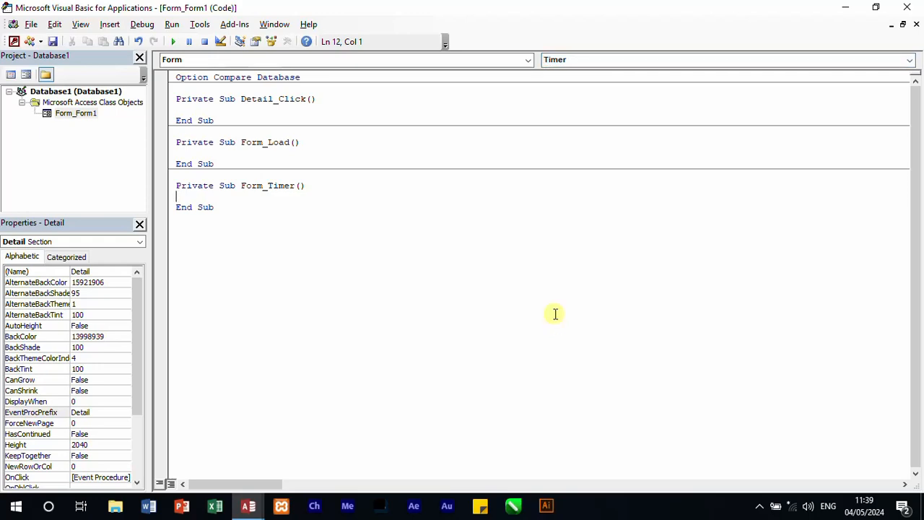
# Return to the form design and set the form's Timer Interval to 20 milliseconds
pyautogui.click(844, 7)
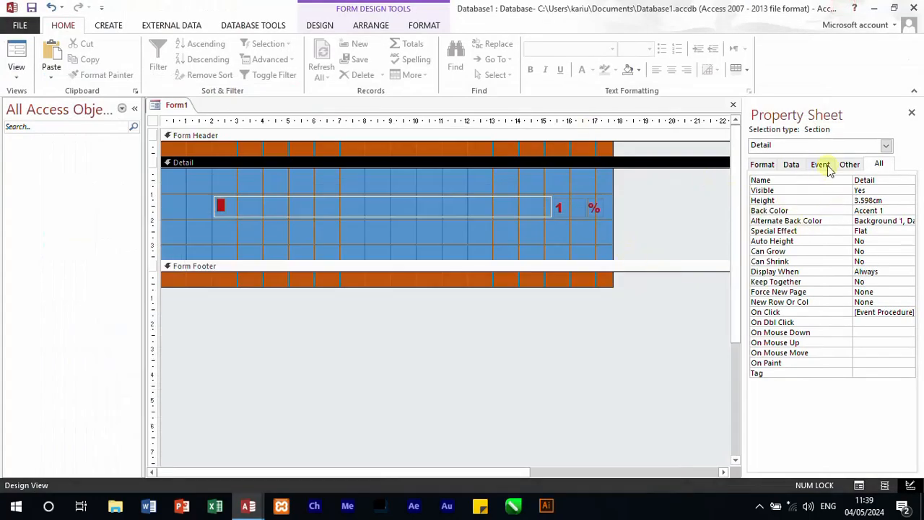
pyautogui.click(889, 146)
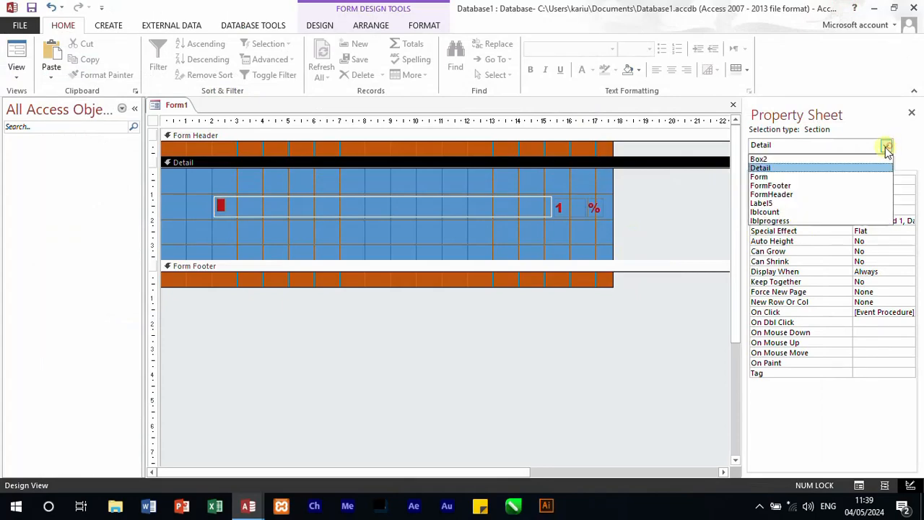
pyautogui.click(797, 179)
pyautogui.scroll(-9, 904, 254)
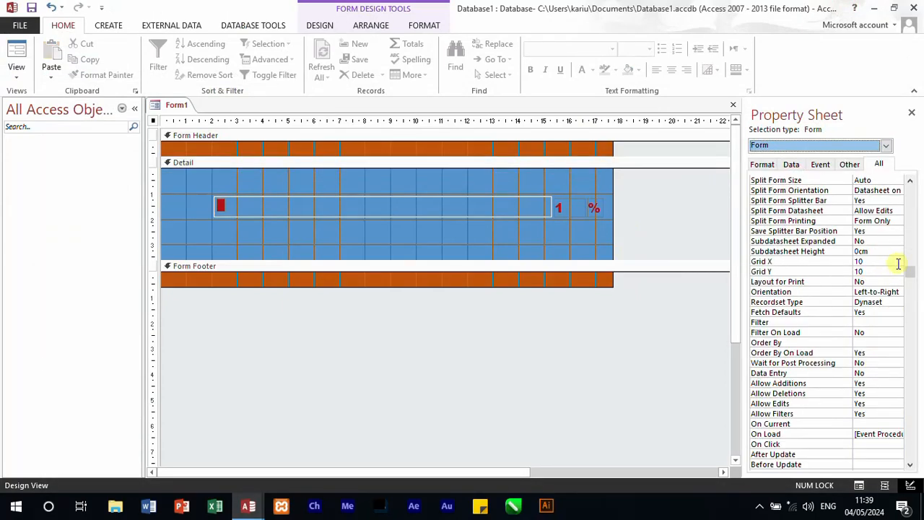
pyautogui.scroll(-10, 860, 306)
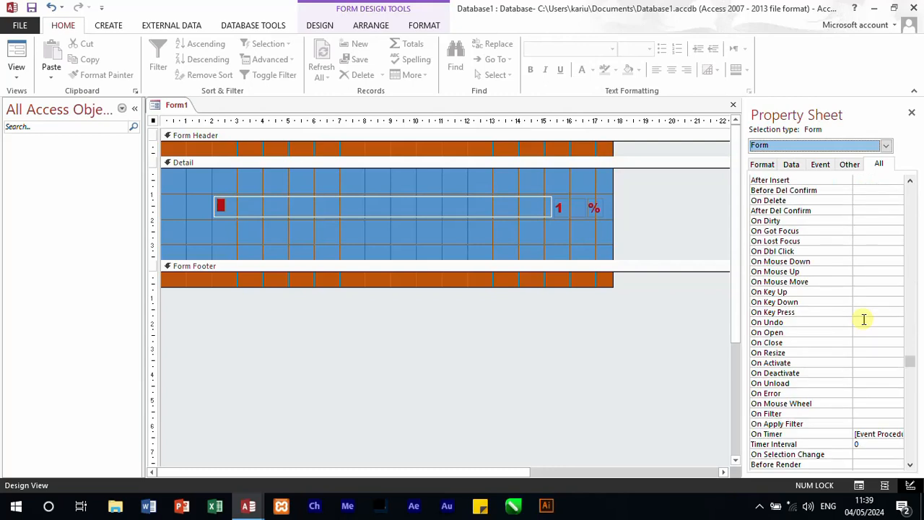
pyautogui.click(846, 445)
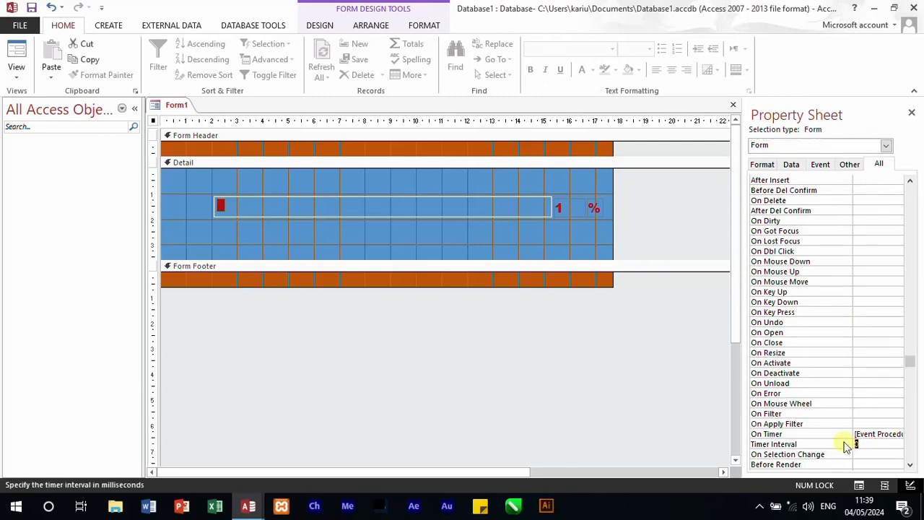
pyautogui.write('20')
pyautogui.click(404, 243)
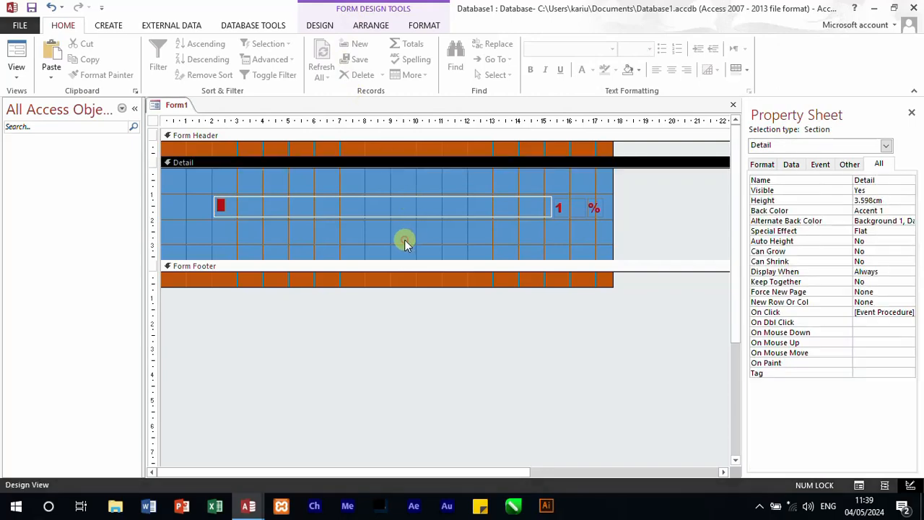
# Back in the VBA editor, add lblcount.Caption = lblcount.Caption + 1 to the Form_Timer procedure
pyautogui.moveTo(253, 508)
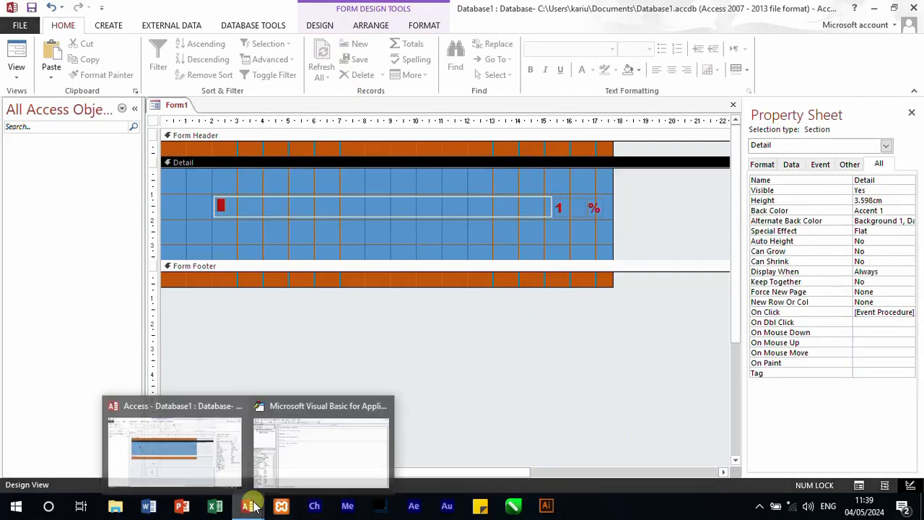
pyautogui.click(298, 447)
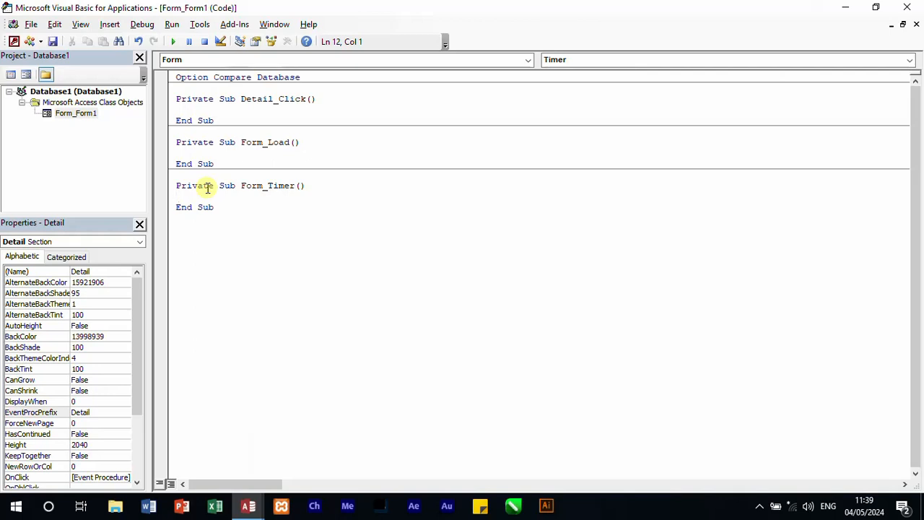
pyautogui.write('lblcount.')
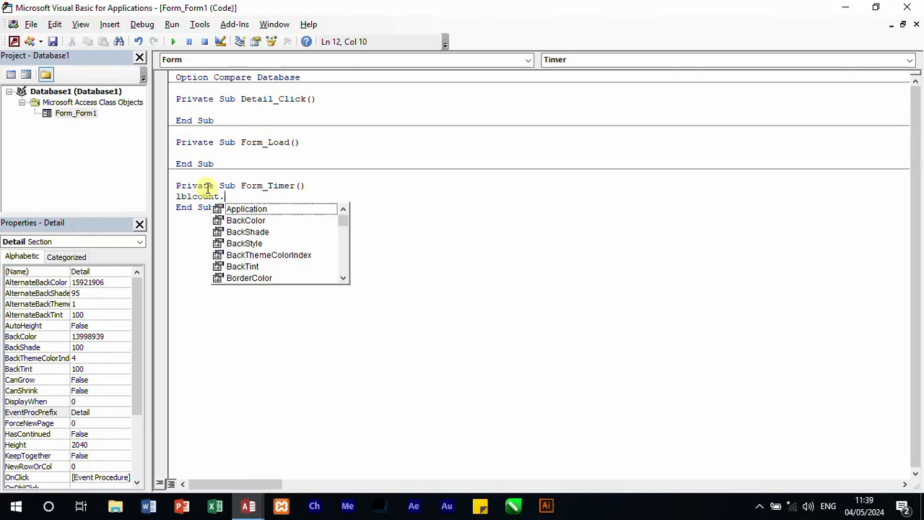
pyautogui.write('capt')
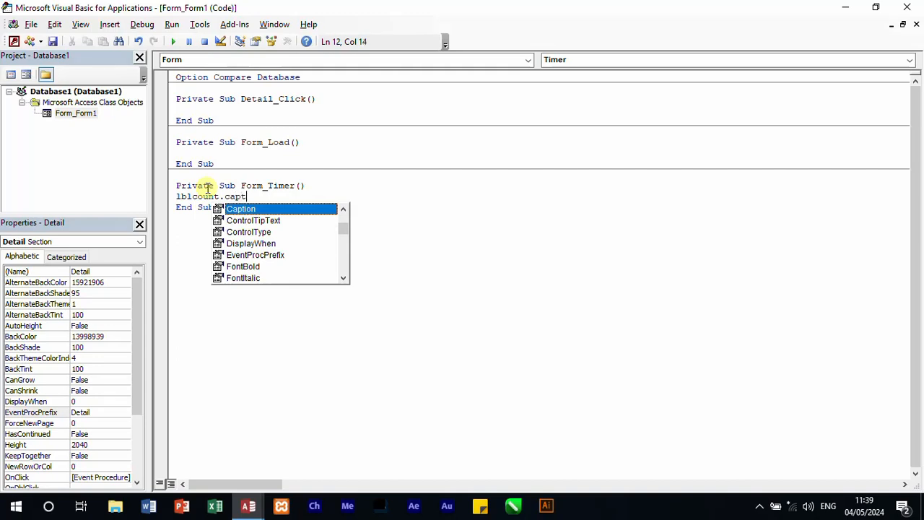
pyautogui.write('ion')
pyautogui.write(' =1')
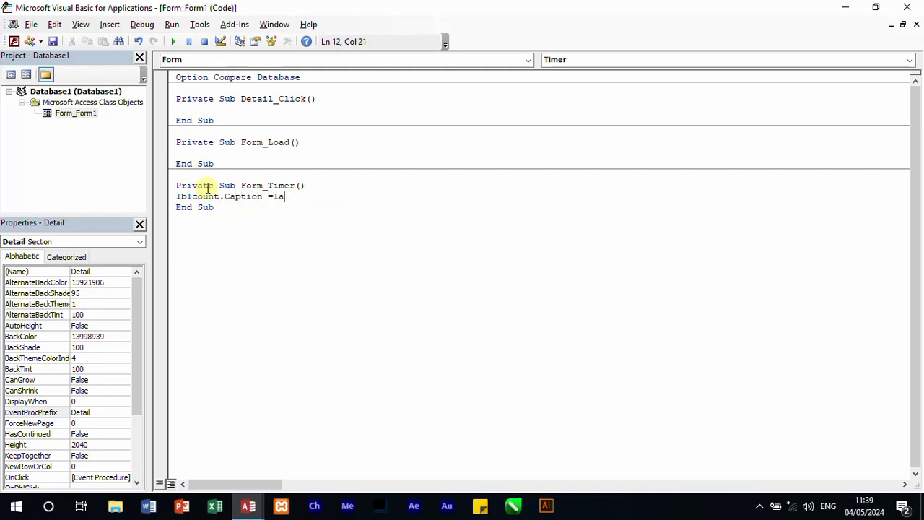
pyautogui.write('blcount.capt')
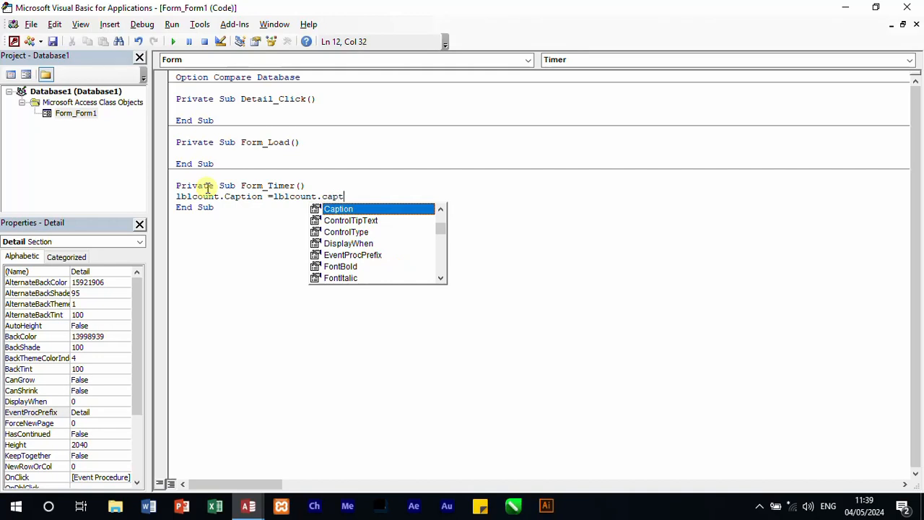
pyautogui.write('ion +1')
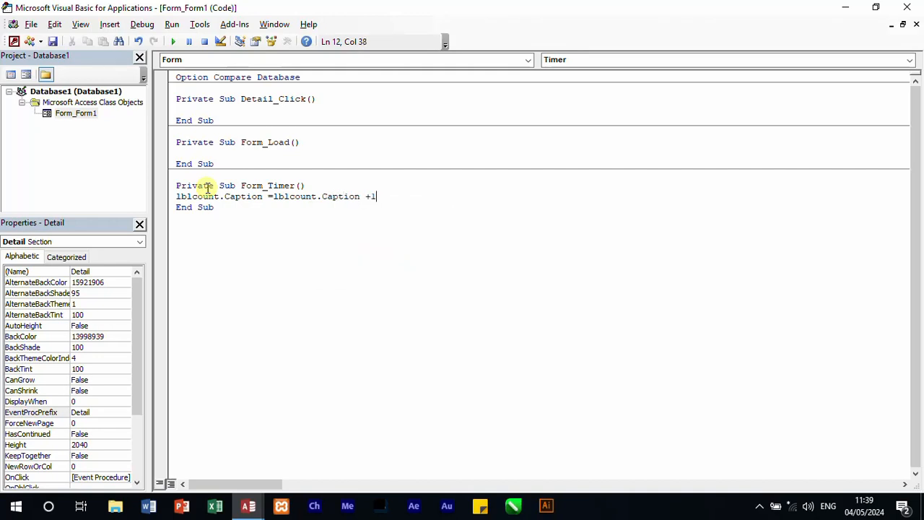
pyautogui.press('Return')
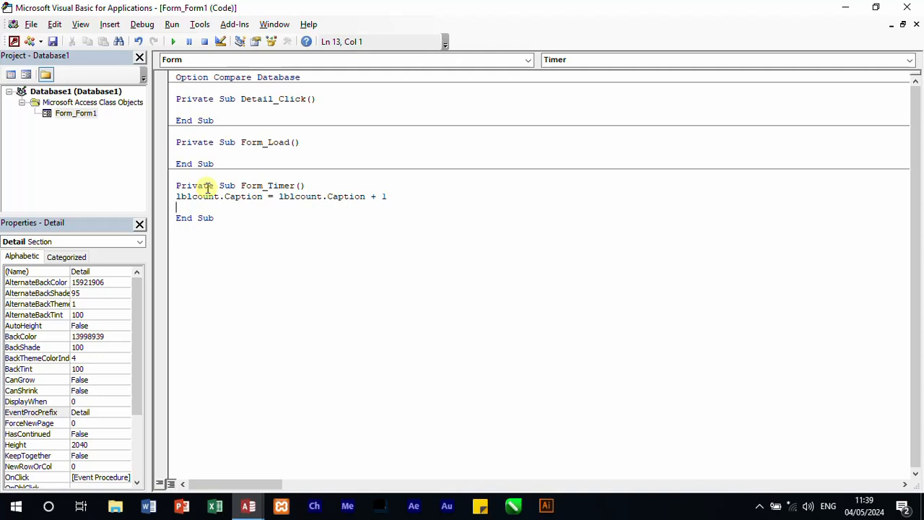
# Below the caption increment, add the statement lblprogress.Width = lblprogress.Width + 60, separated by a blank line
pyautogui.press('Return')
pyautogui.write('lblpr')
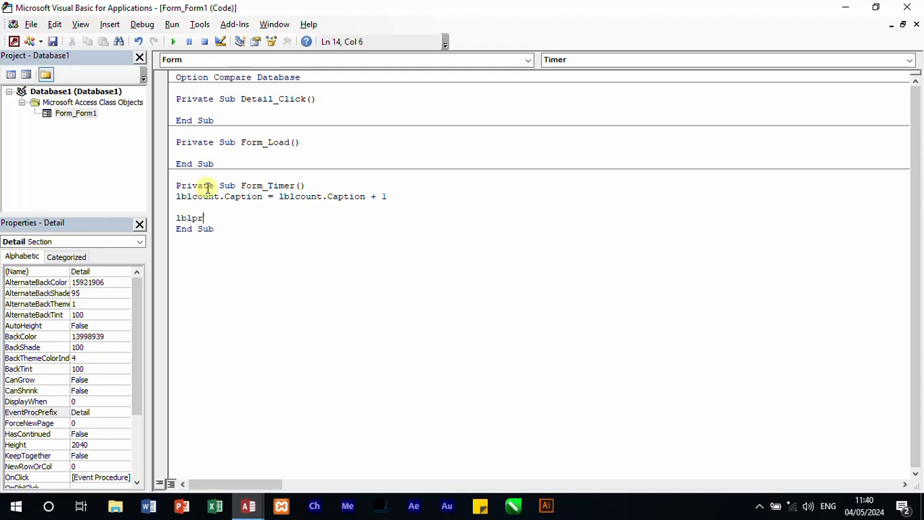
pyautogui.write('ogress.width')
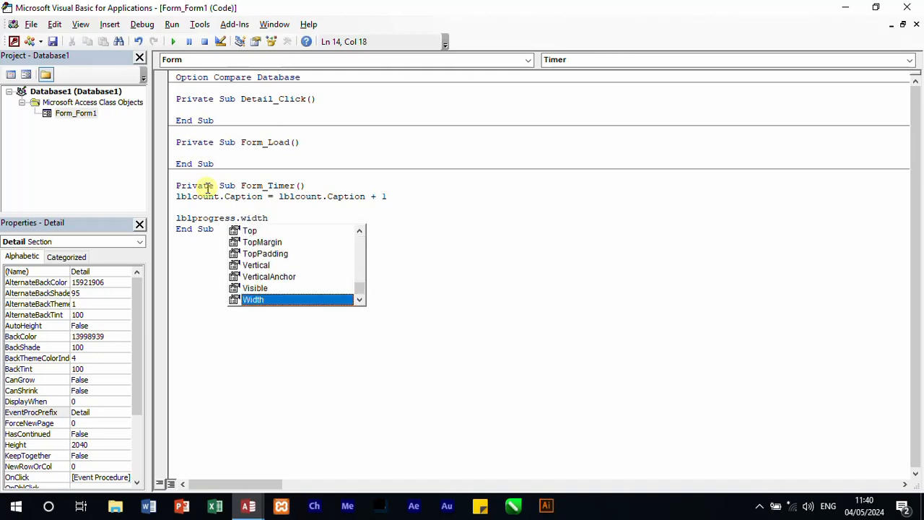
pyautogui.write('=lbl')
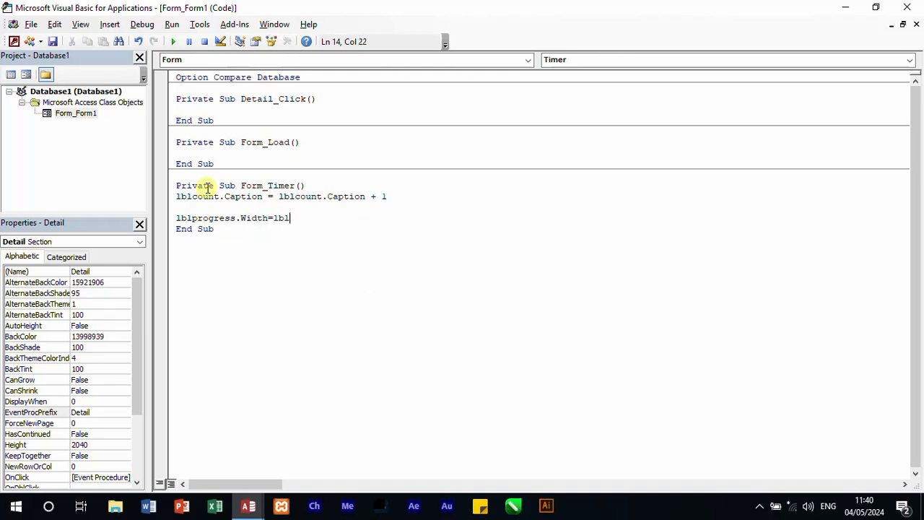
pyautogui.write('progress.wi')
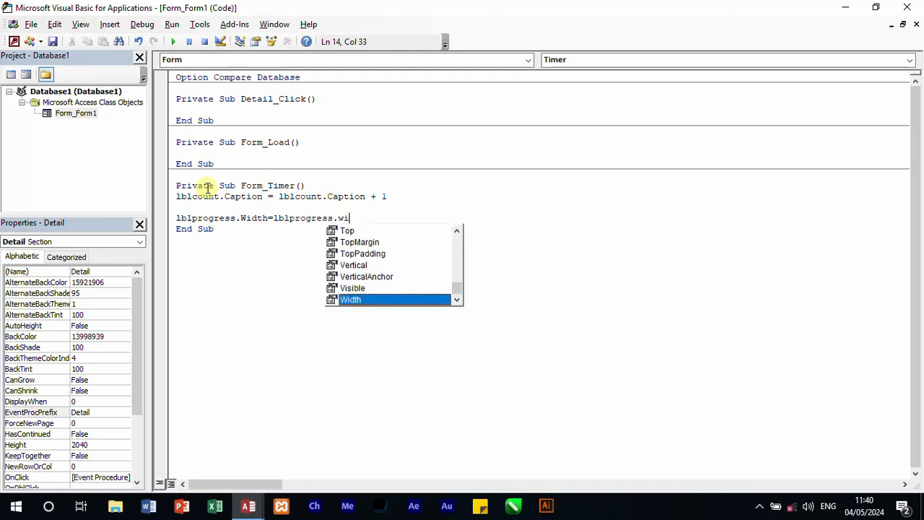
pyautogui.write('dth+60')
pyautogui.press('Return')
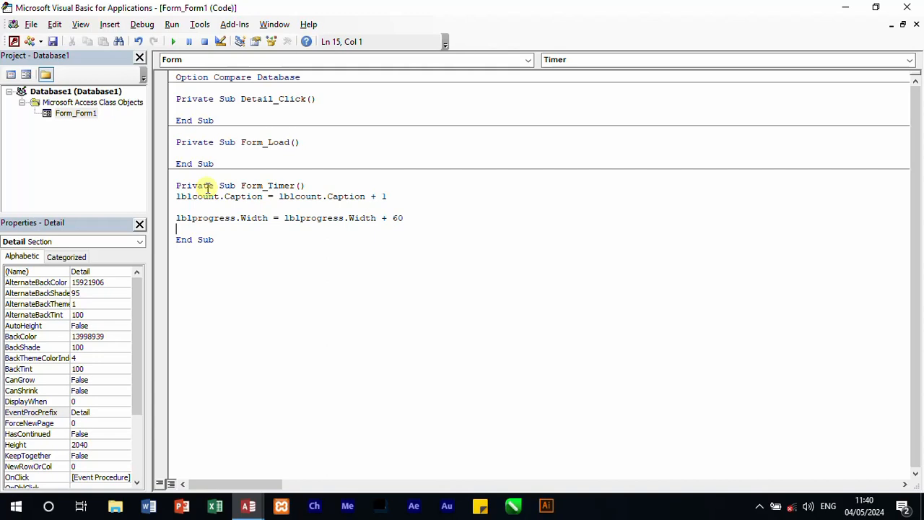
# Start a conditional block in Form_Timer with the line If lbcount.Caption = 100 Then
pyautogui.press('Return')
pyautogui.write('if lbcount')
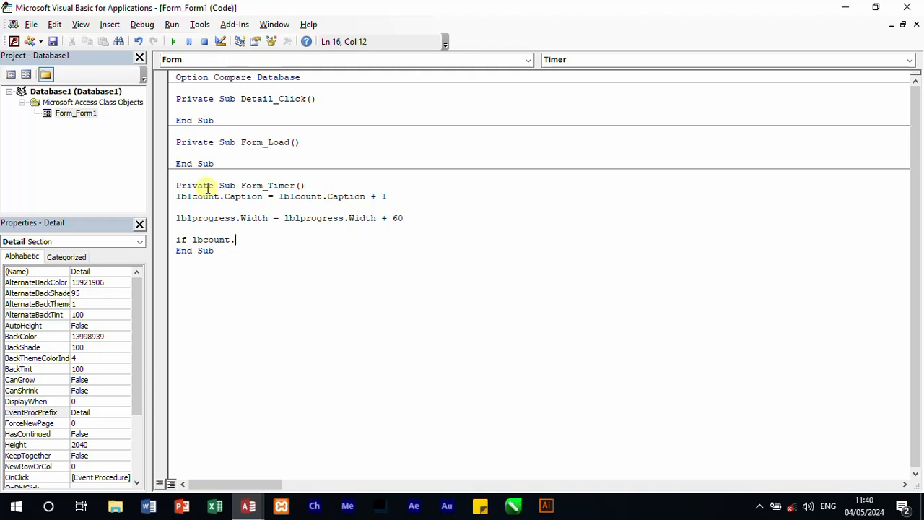
pyautogui.write('.caption=11')
pyautogui.press('BackSpace')
pyautogui.write('00')
pyautogui.press('Return')
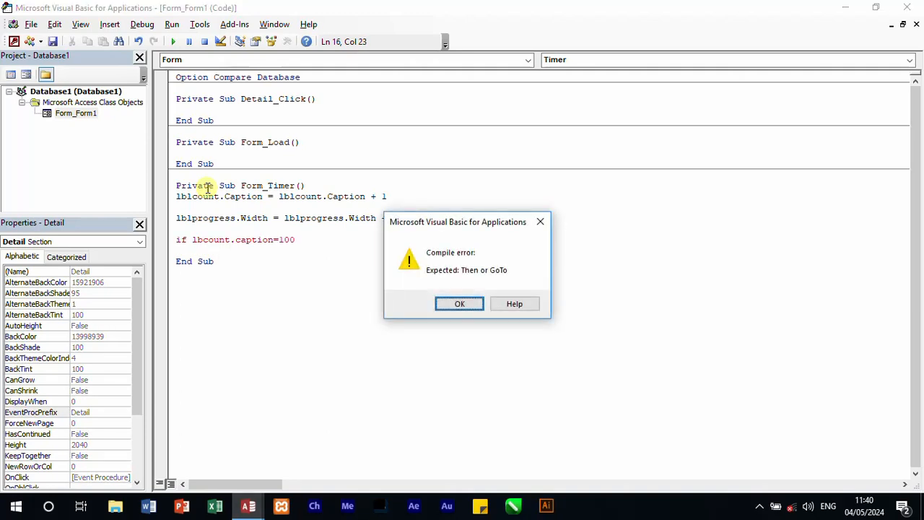
pyautogui.click(460, 303)
pyautogui.write('then')
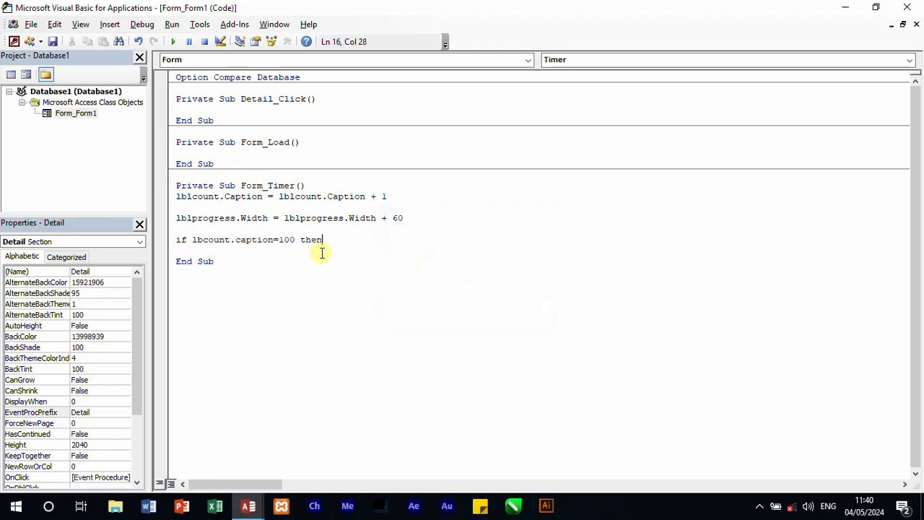
pyautogui.press('Return')
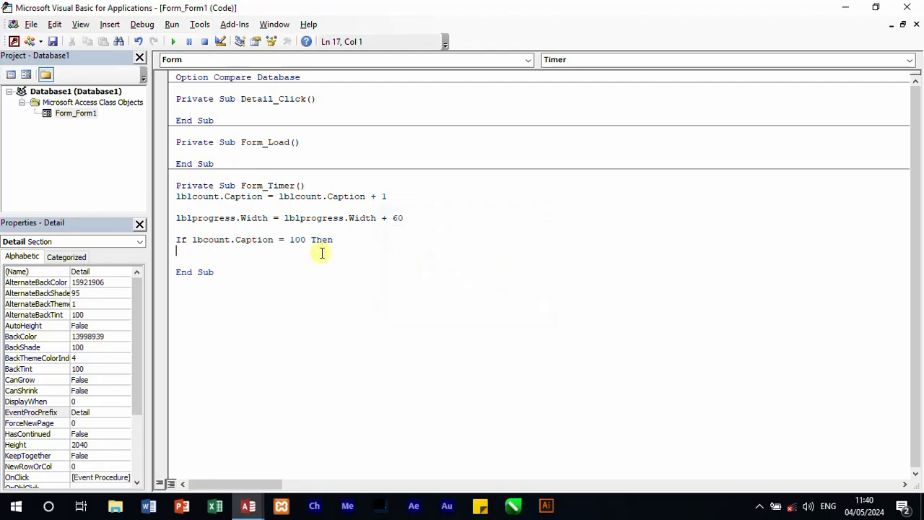
# Inside the If block, add DoCmd.Close acForm, "frmsplash", acSaveYes and end the block with endif on the following line
pyautogui.write('docmd.')
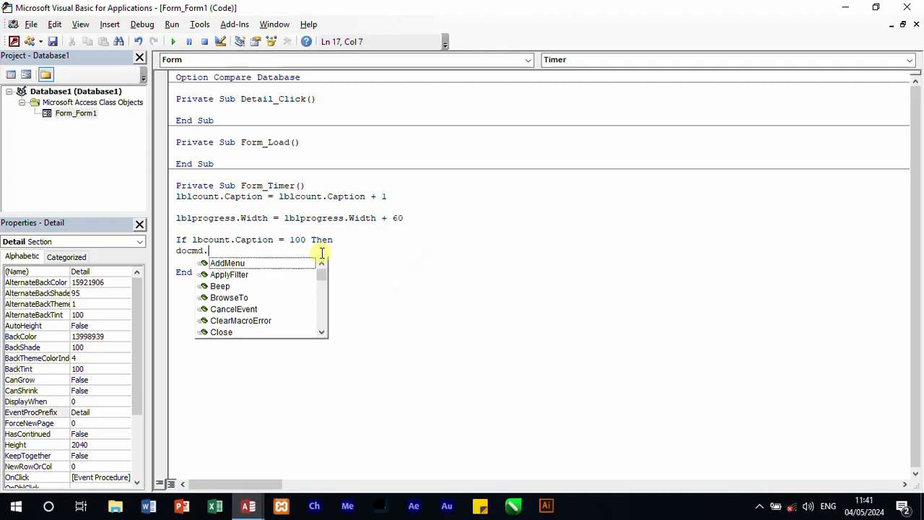
pyautogui.write('close a')
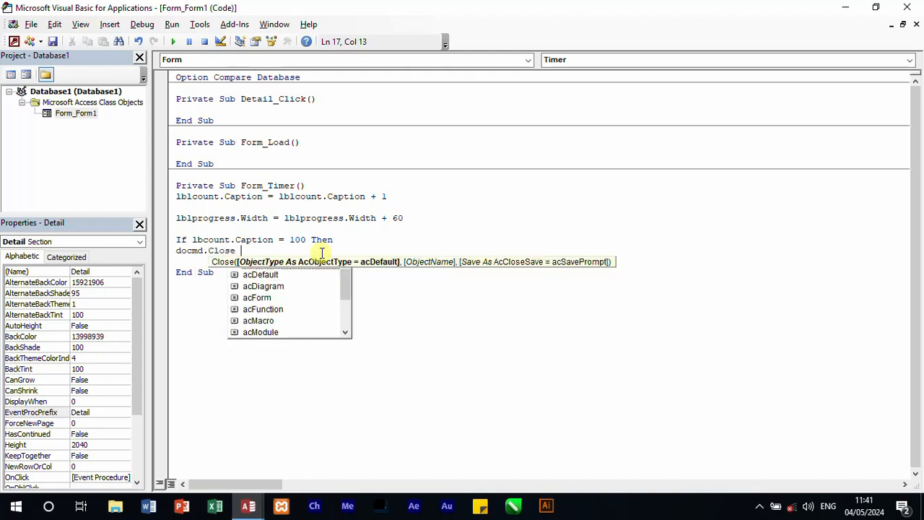
pyautogui.write('cform')
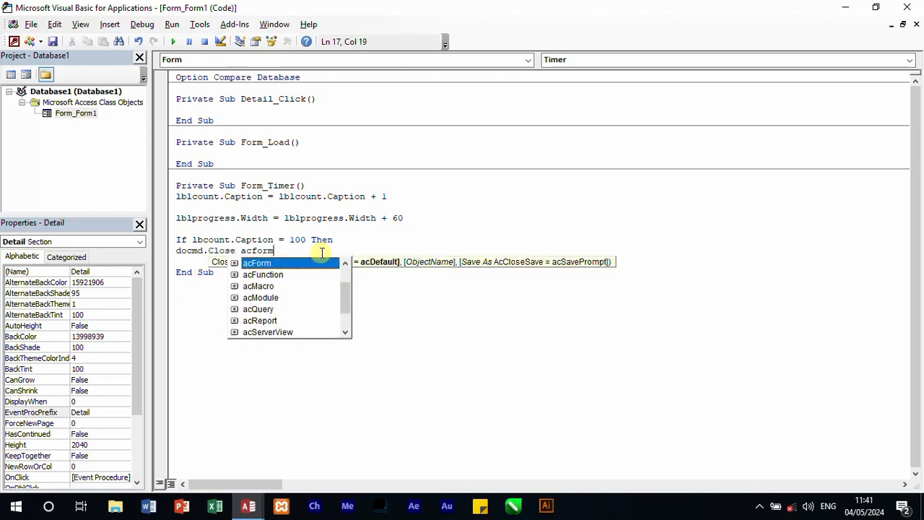
pyautogui.write(',"frmsplash')
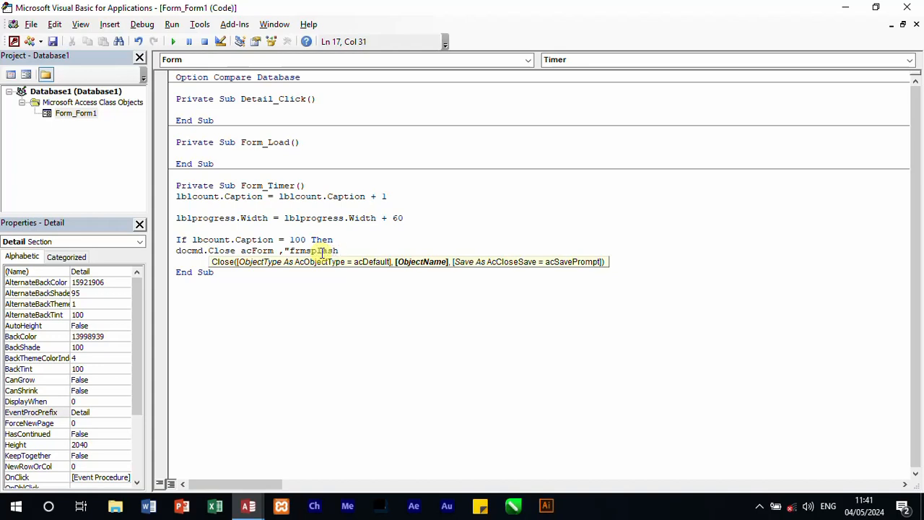
pyautogui.write(',ac')
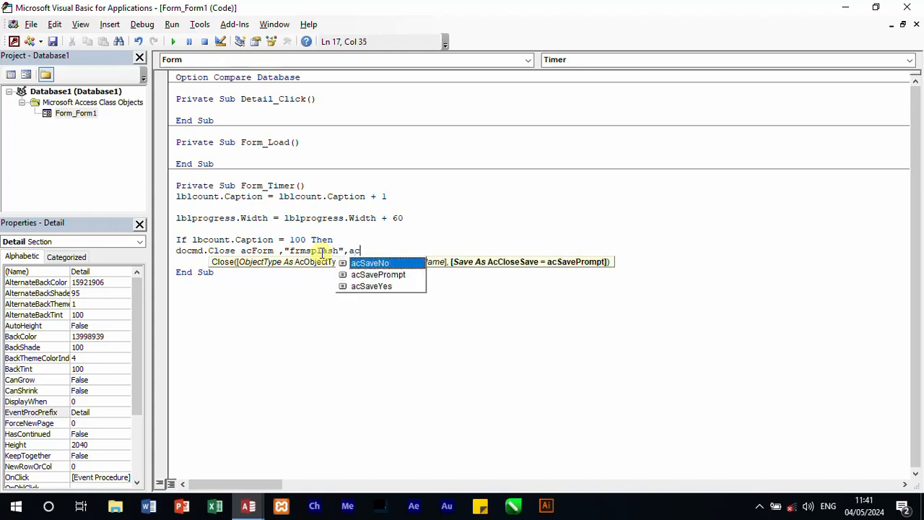
pyautogui.click(371, 286)
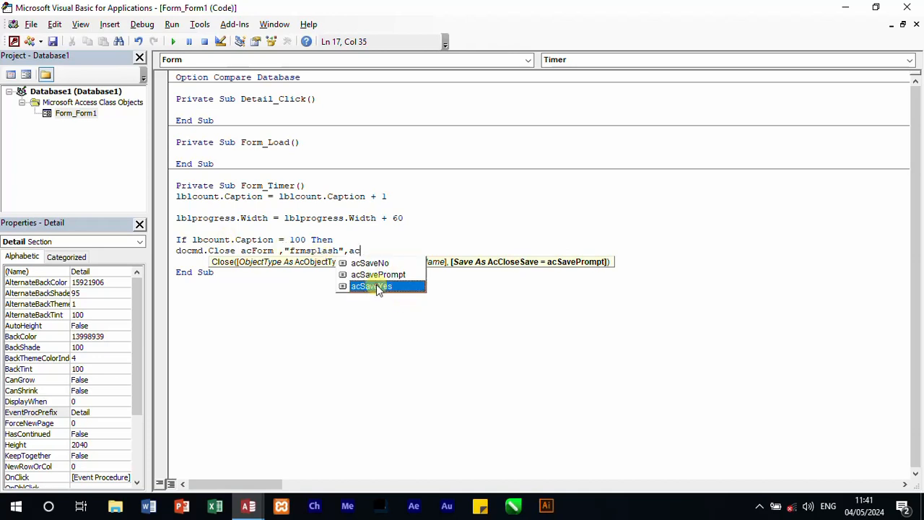
pyautogui.doubleClick(373, 286)
pyautogui.press('Return')
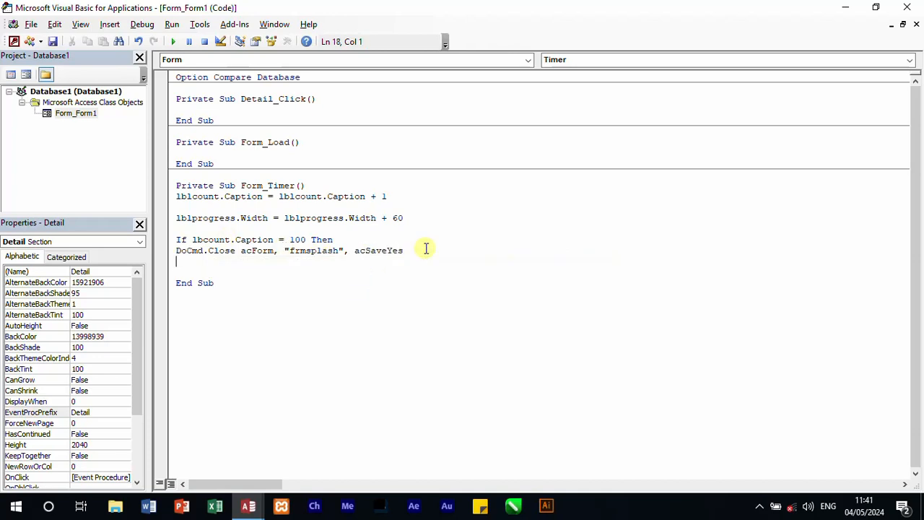
pyautogui.write('endif')
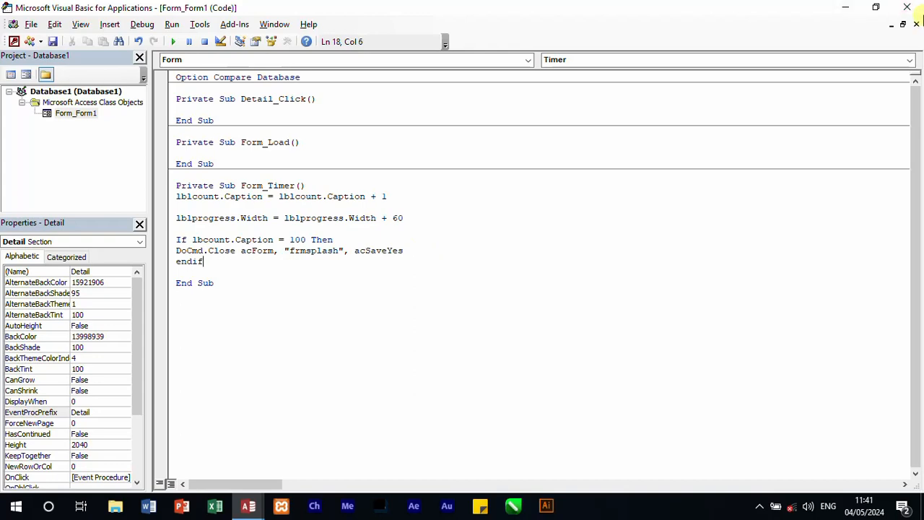
# Close the VBA editor and save the form under the name frmsplash
pyautogui.click(907, 8)
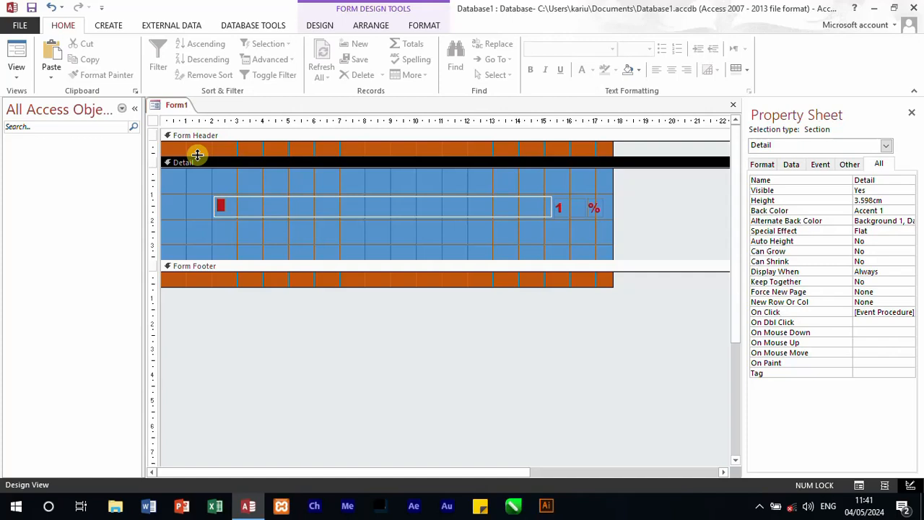
pyautogui.hotkey('ctrl', 's')
pyautogui.write('frmsplash')
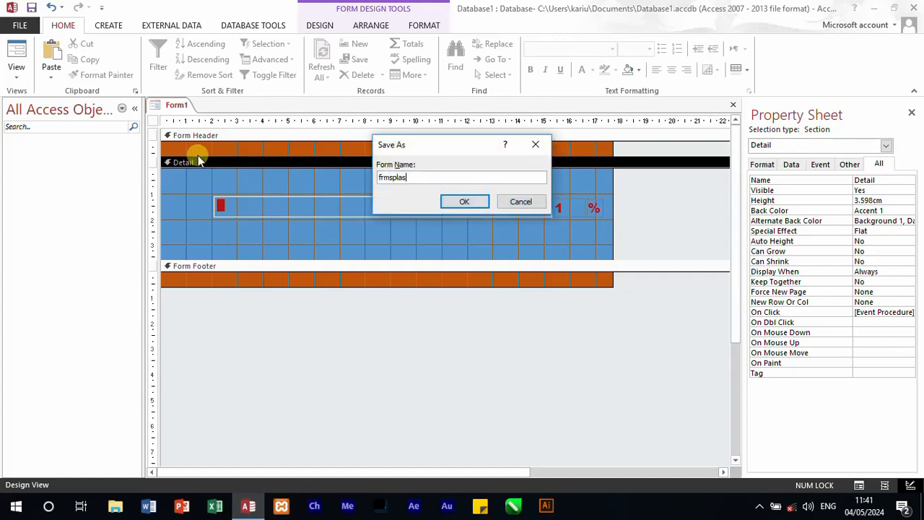
pyautogui.click(464, 201)
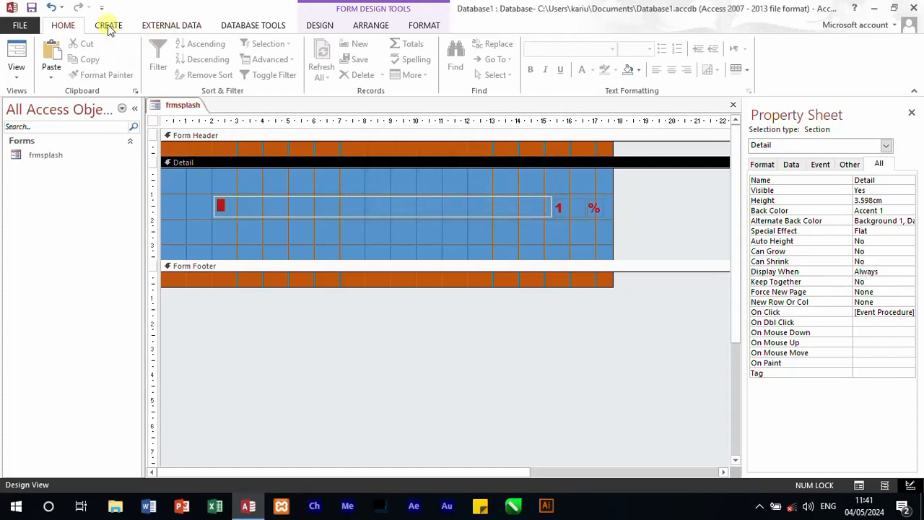
# Add a label below the progress bar reading "Welcome to our inventory management system"
pyautogui.click(319, 26)
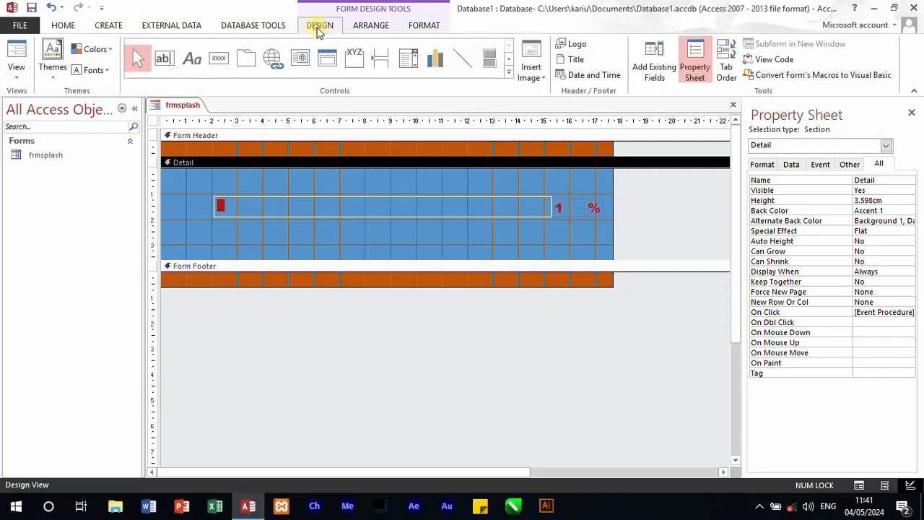
pyautogui.click(192, 59)
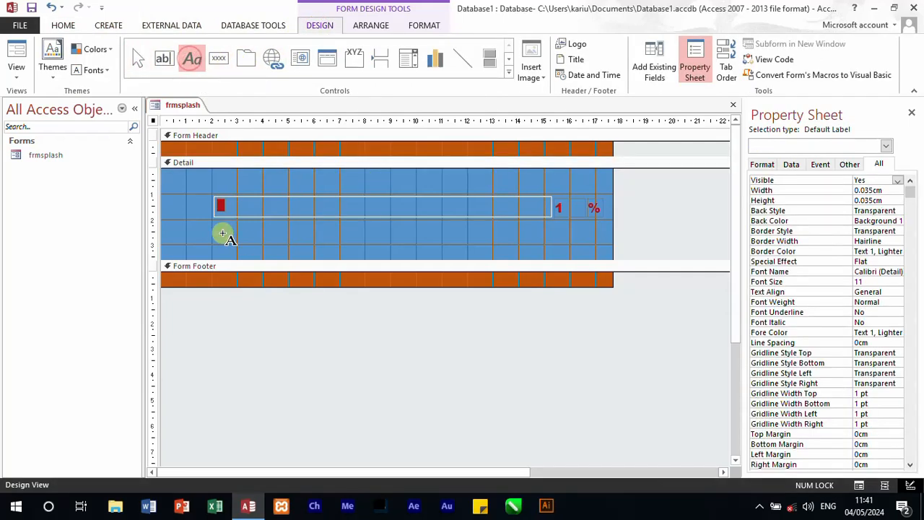
pyautogui.click(223, 234)
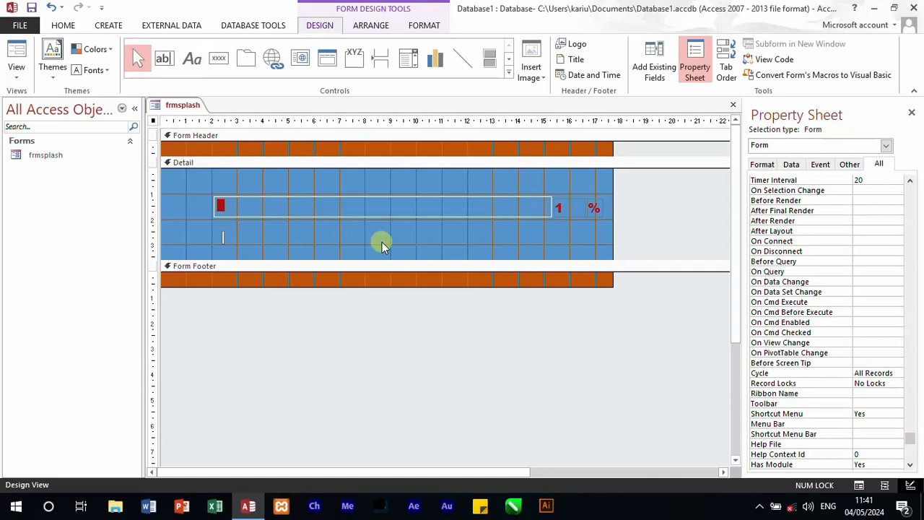
pyautogui.write('Welcome to')
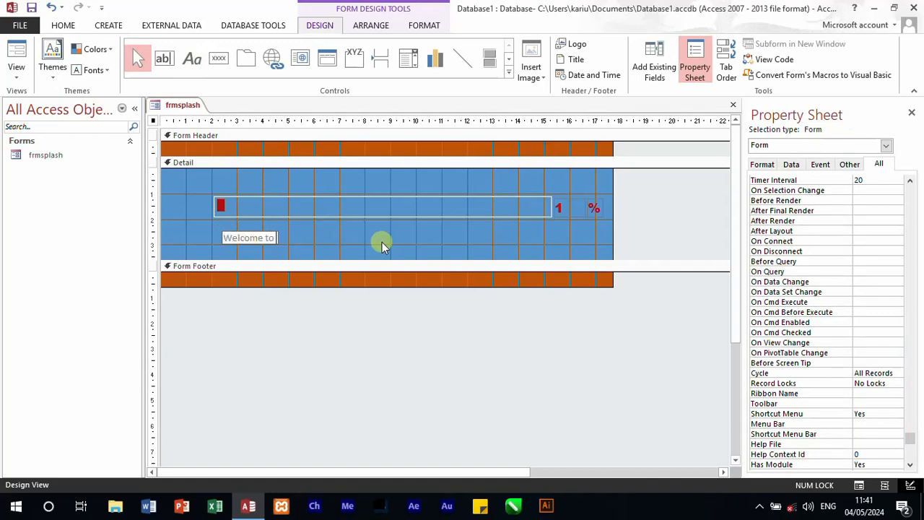
pyautogui.write(' our inventory mana')
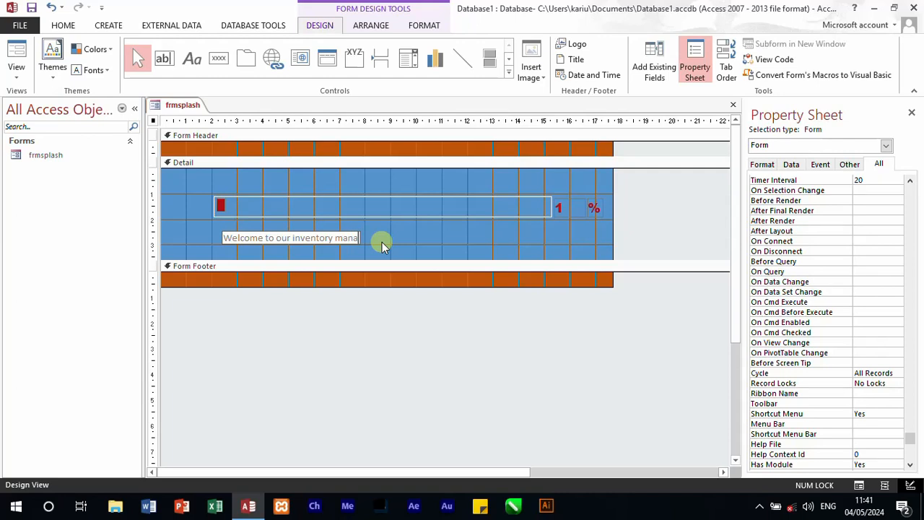
pyautogui.write('gement')
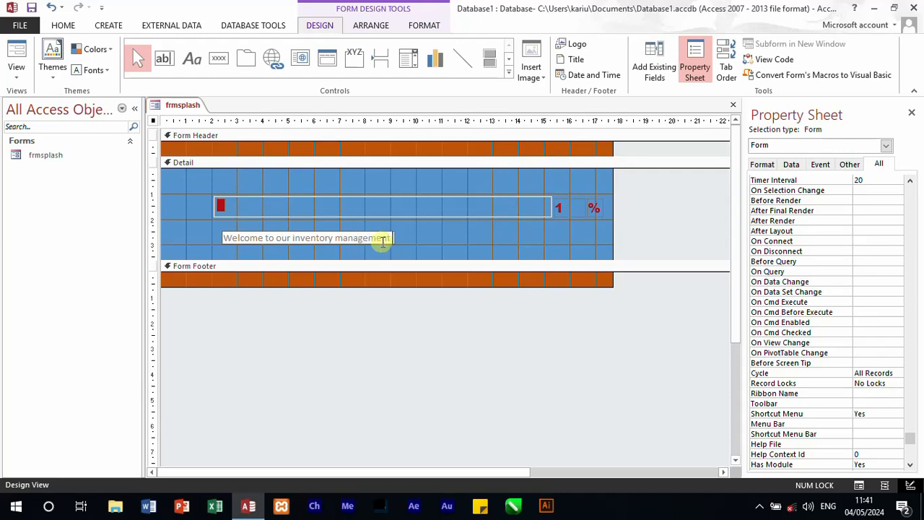
pyautogui.write(' system')
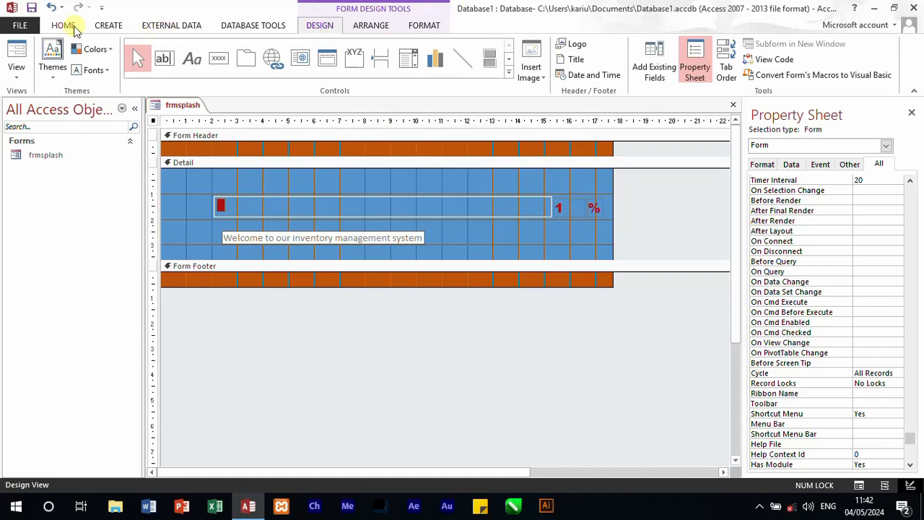
# Format the welcome label with black (Text 1) font colour and font size 20
pyautogui.click(72, 28)
pyautogui.click(339, 265)
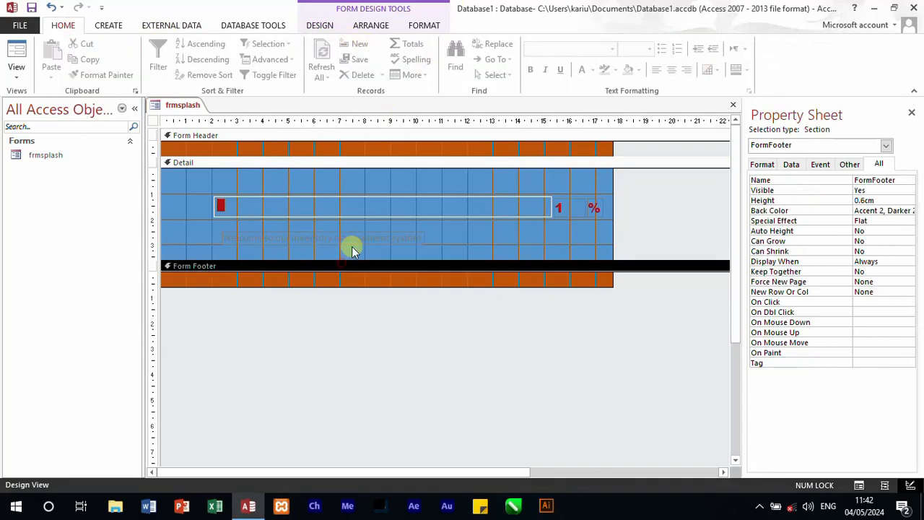
pyautogui.click(361, 241)
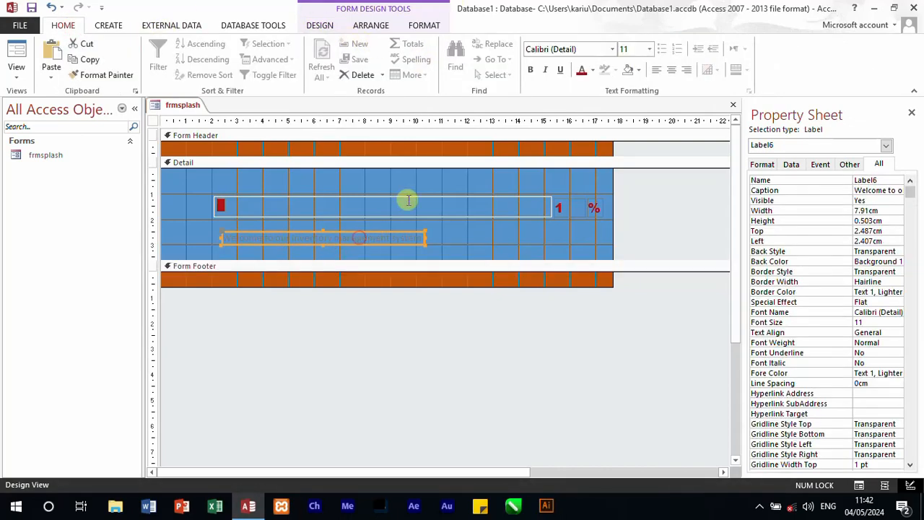
pyautogui.click(592, 71)
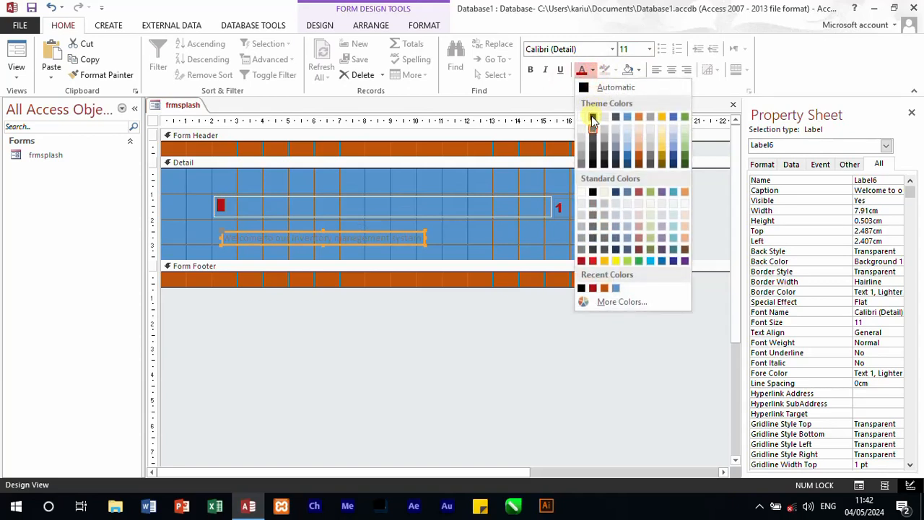
pyautogui.click(592, 118)
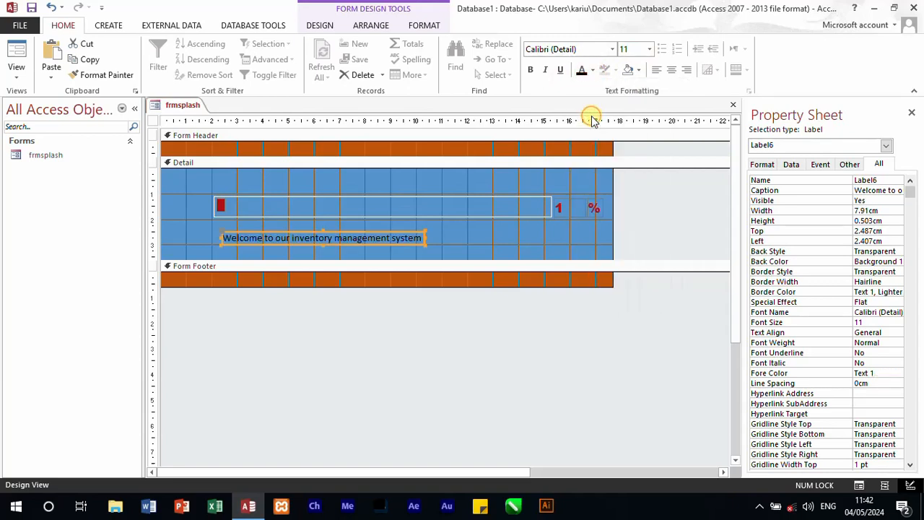
pyautogui.click(649, 49)
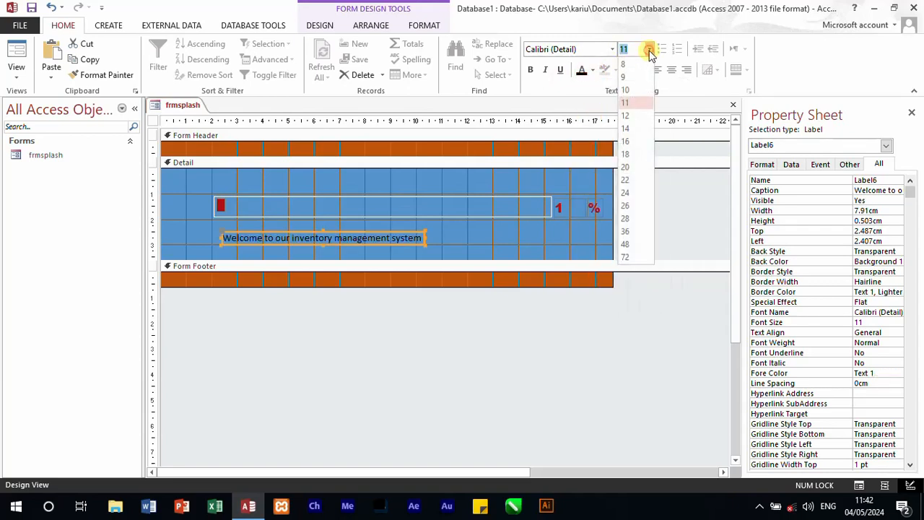
pyautogui.click(628, 167)
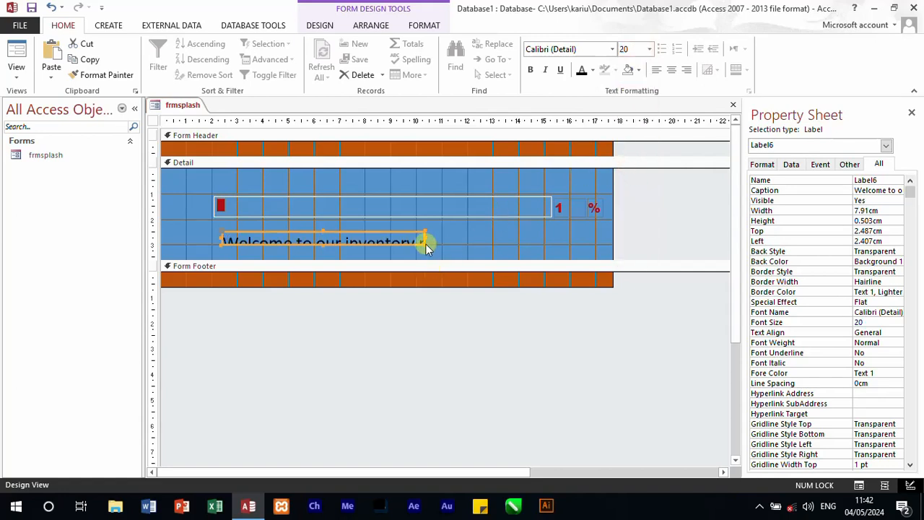
# Enlarge the welcome label to about 14.18 cm wide and increase its height to fit the whole text
pyautogui.moveTo(425, 242); pyautogui.dragTo(587, 239)
pyautogui.click(402, 252)
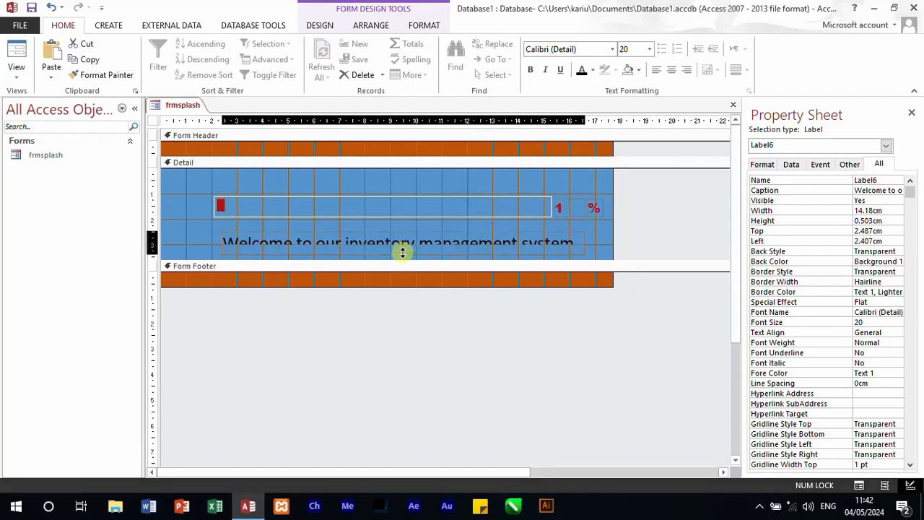
pyautogui.click(655, 243)
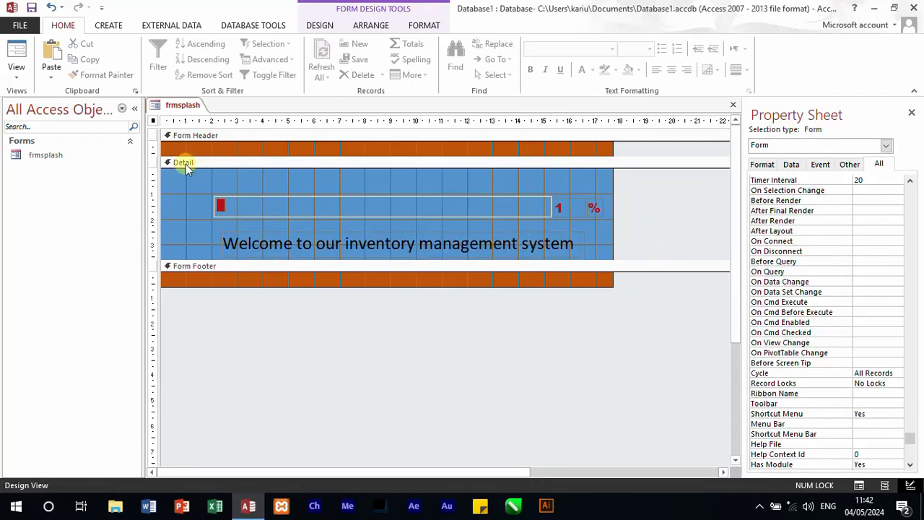
# Create a second form of the Modal Dialog type
pyautogui.click(108, 25)
pyautogui.click(368, 76)
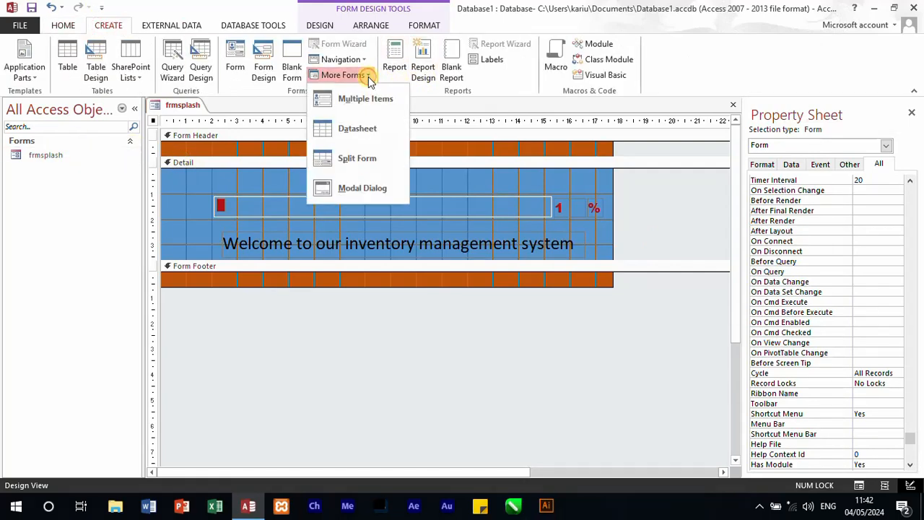
pyautogui.click(368, 188)
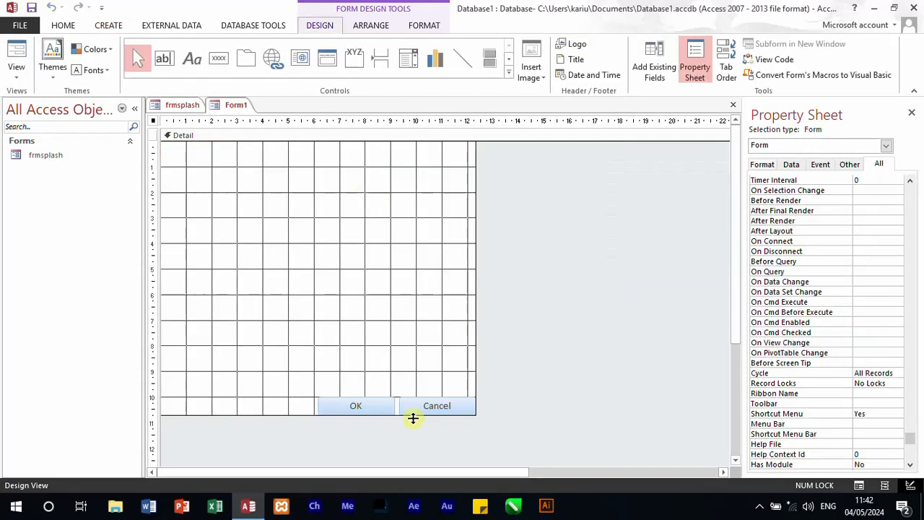
# Delete the OK and Cancel buttons from the new form and shorten its Detail section to about 4 cm
pyautogui.click(375, 407)
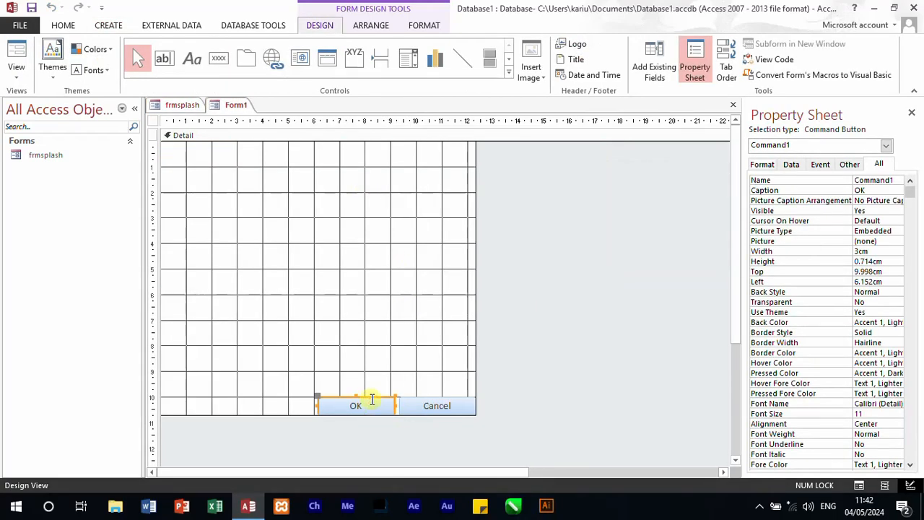
pyautogui.press('Delete')
pyautogui.click(435, 406)
pyautogui.press('Delete')
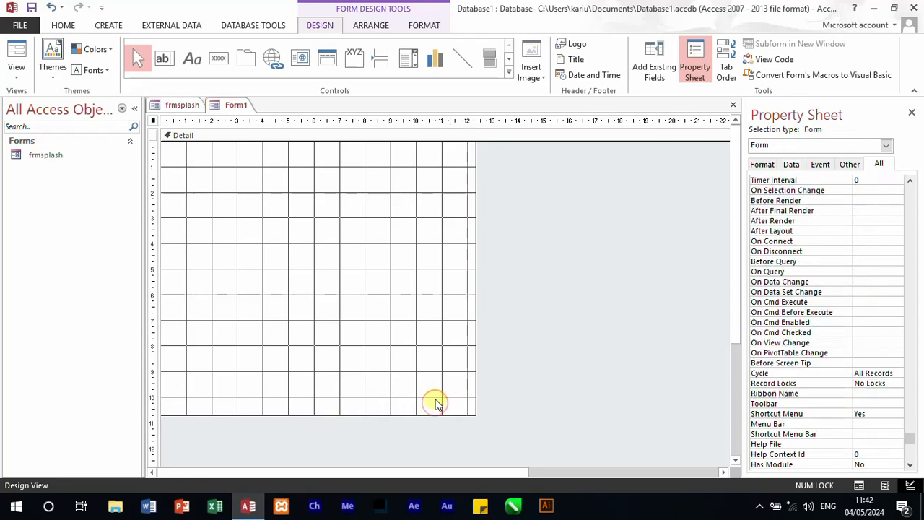
pyautogui.moveTo(337, 414); pyautogui.dragTo(355, 240)
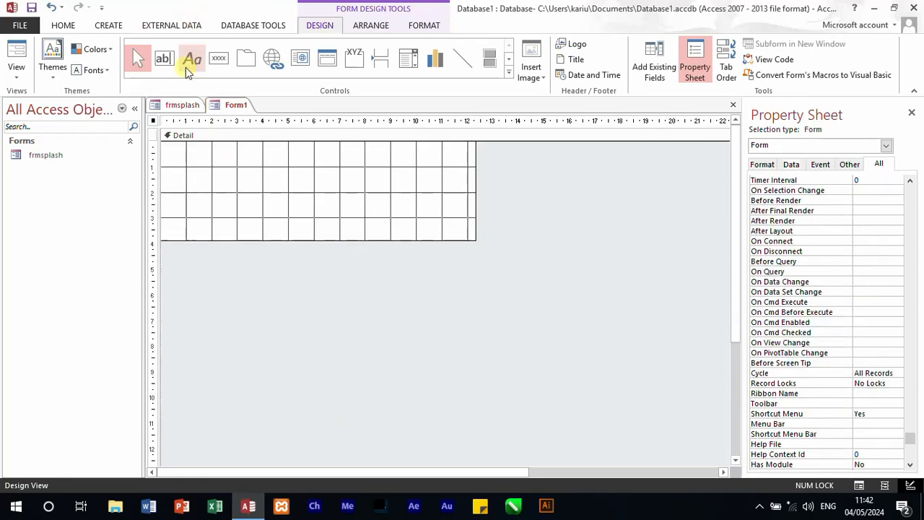
# Add a label reading "this is a sample form" in the new form's Detail section
pyautogui.click(192, 58)
pyautogui.click(232, 179)
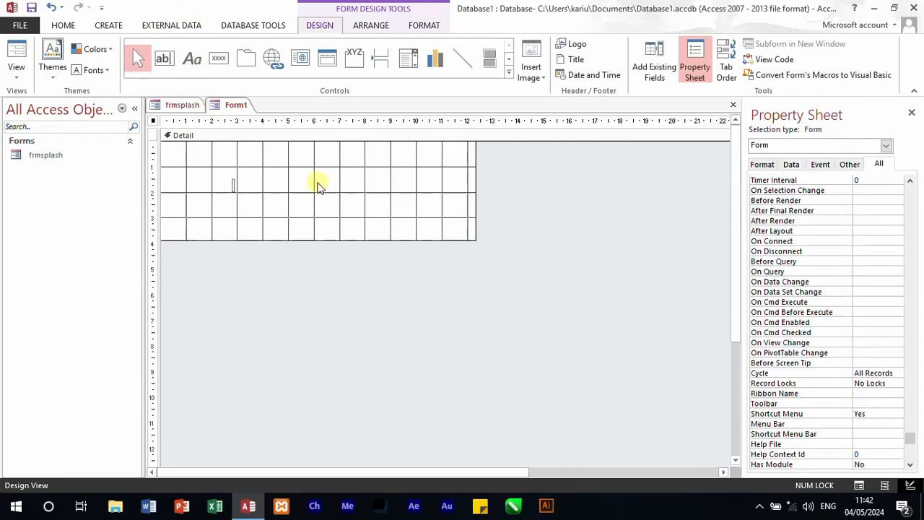
pyautogui.write('this')
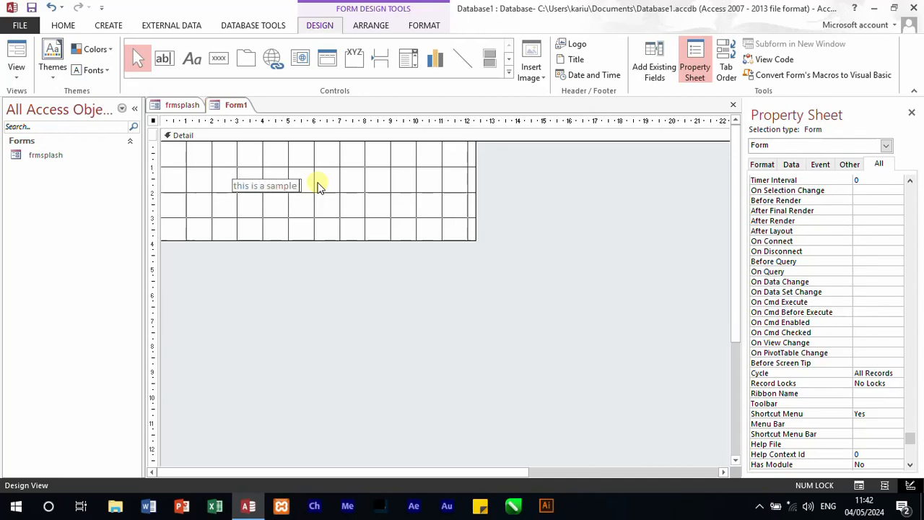
pyautogui.write('is a sample form')
# Set the "this is a sample form" label to font size 22 with black text and enlarge it to about 8.1 × 1.4 cm
pyautogui.moveTo(313, 184); pyautogui.dragTo(231, 186)
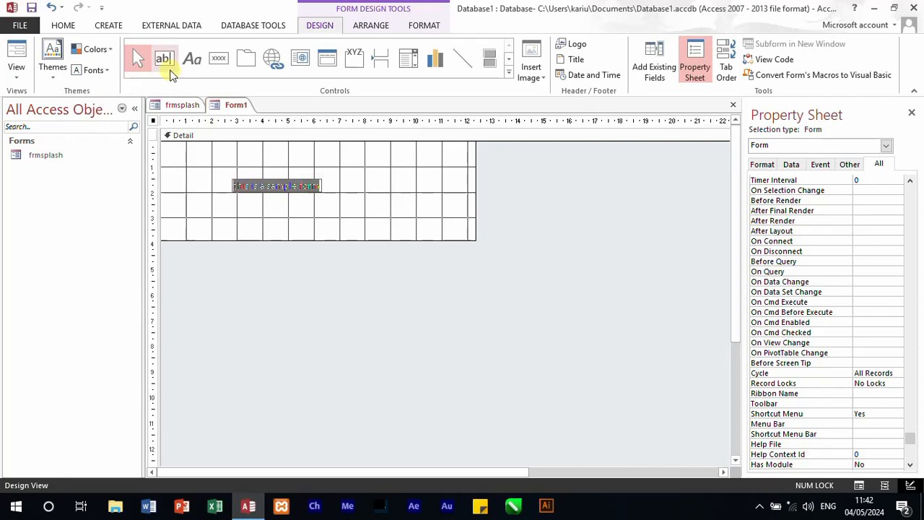
pyautogui.click(63, 26)
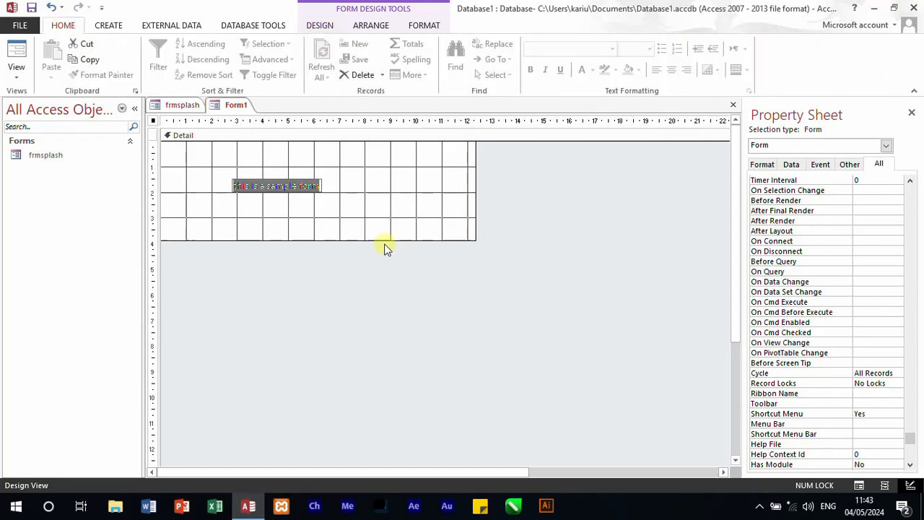
pyautogui.click(260, 185)
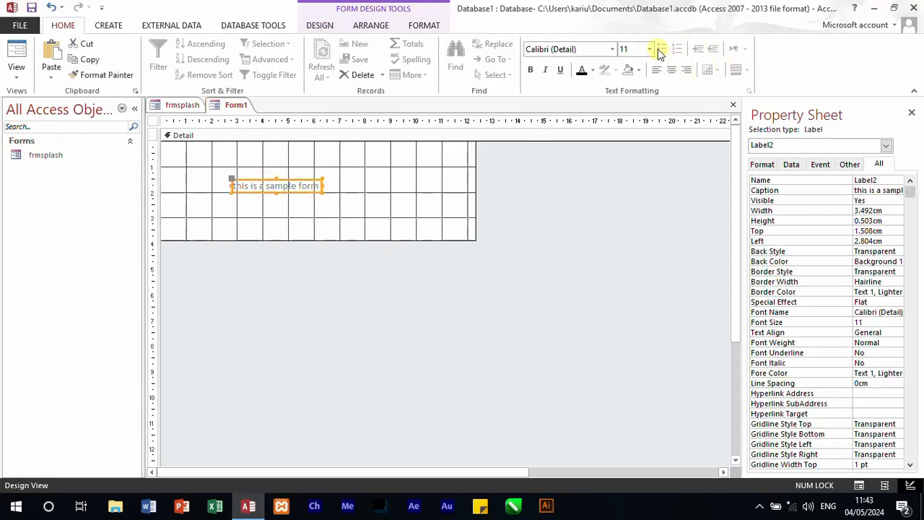
pyautogui.click(649, 48)
pyautogui.click(625, 180)
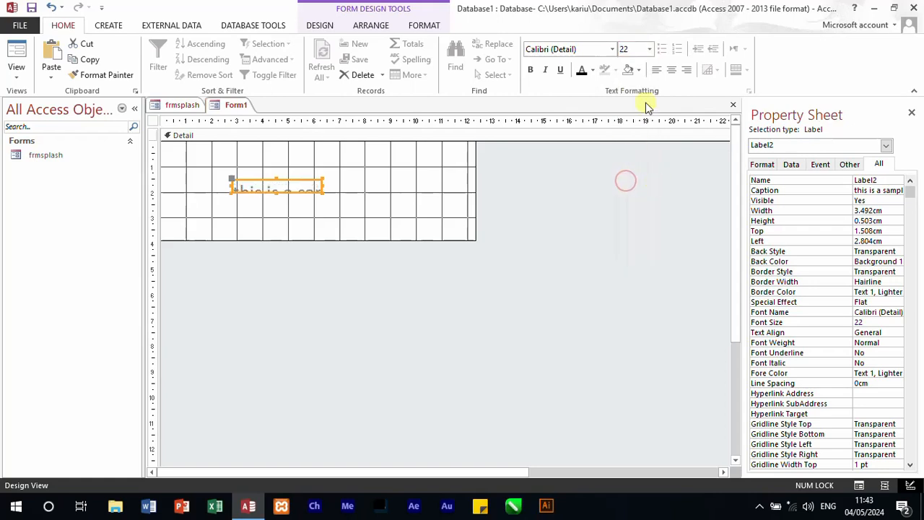
pyautogui.click(581, 69)
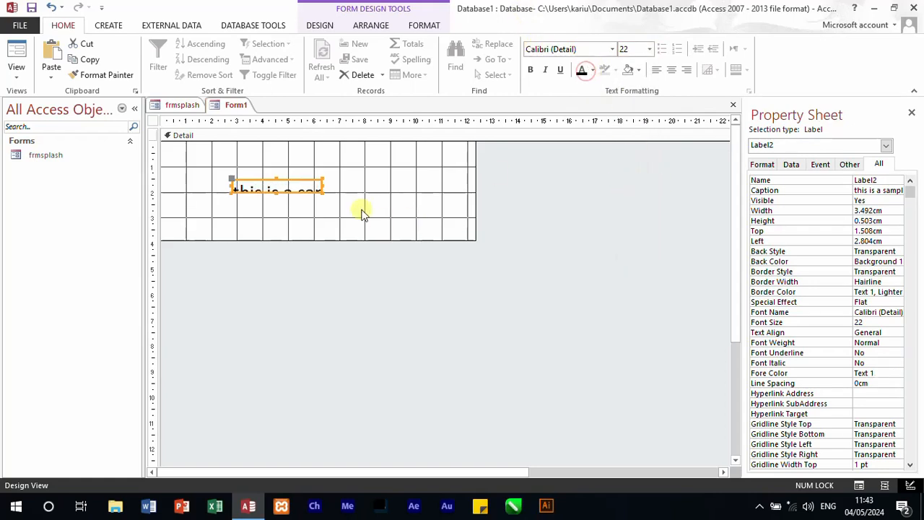
pyautogui.moveTo(322, 191); pyautogui.dragTo(439, 214)
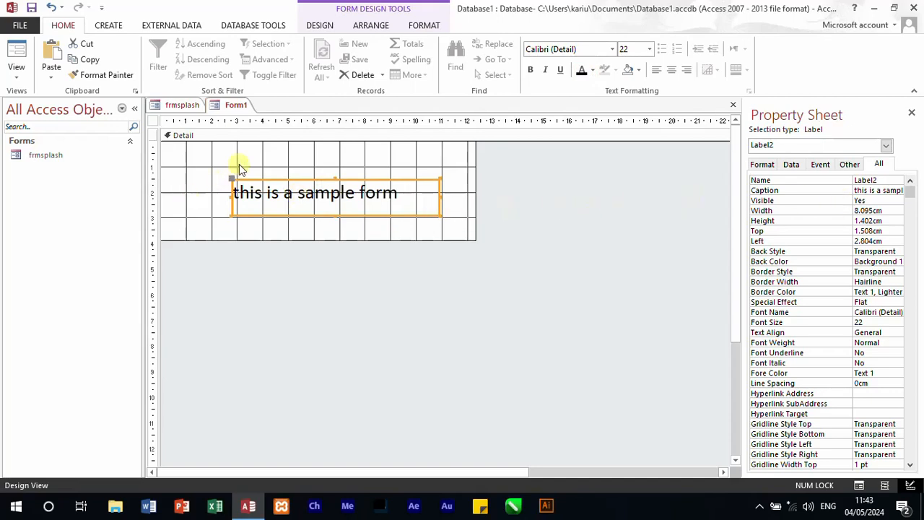
# Save the new form as frmtest
pyautogui.hotkey('ctrl', 's')
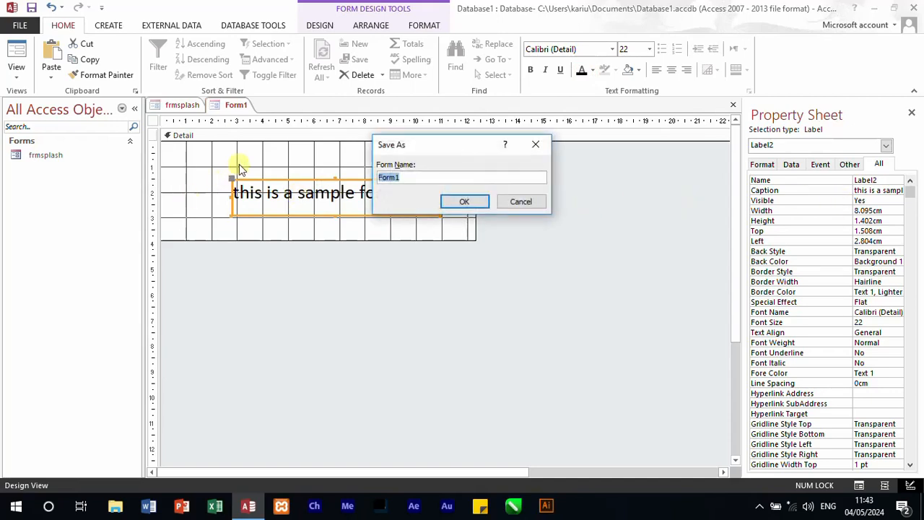
pyautogui.write('frmtest')
pyautogui.click(466, 202)
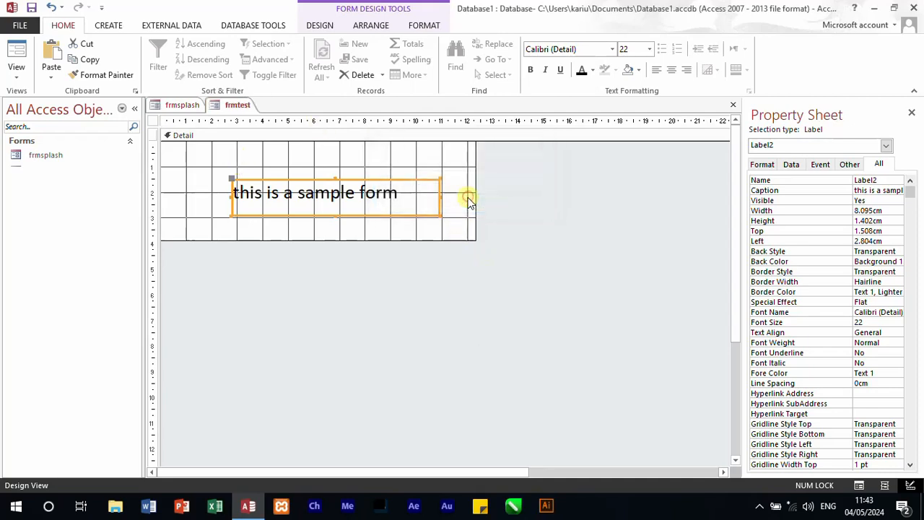
# Open the VBA code of frmsplash by building a code event for its welcome label
pyautogui.click(192, 107)
pyautogui.click(367, 249)
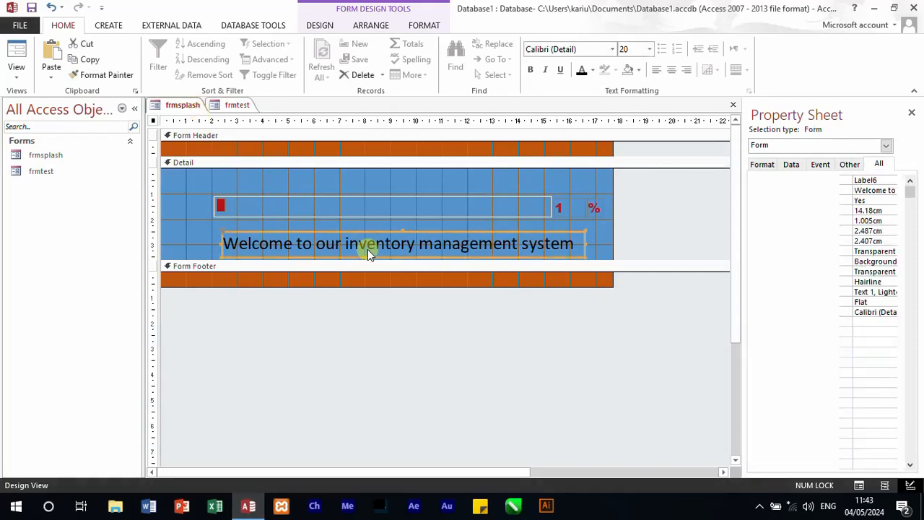
pyautogui.rightClick(368, 249)
pyautogui.click(415, 85)
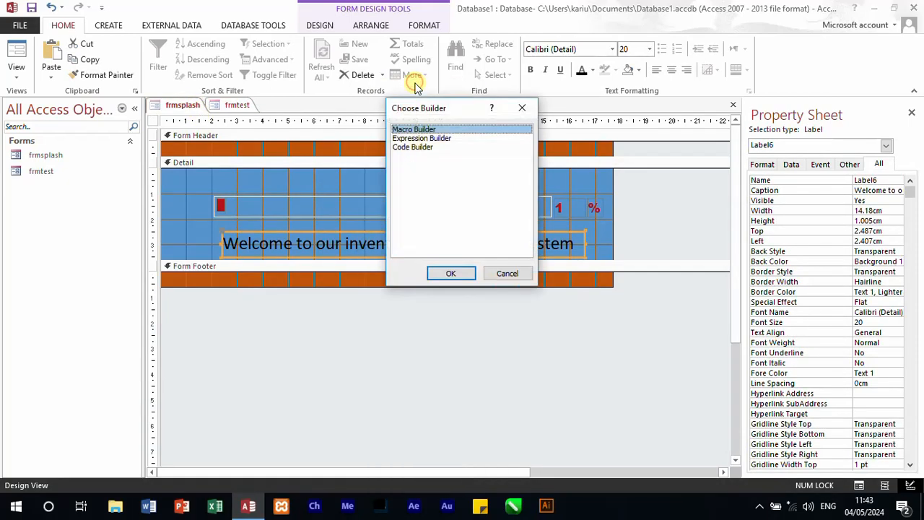
pyautogui.click(422, 149)
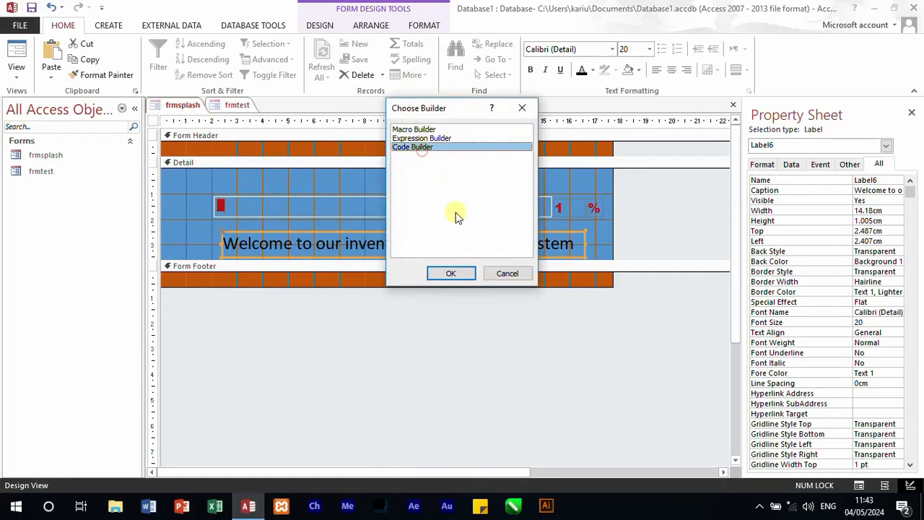
pyautogui.click(455, 274)
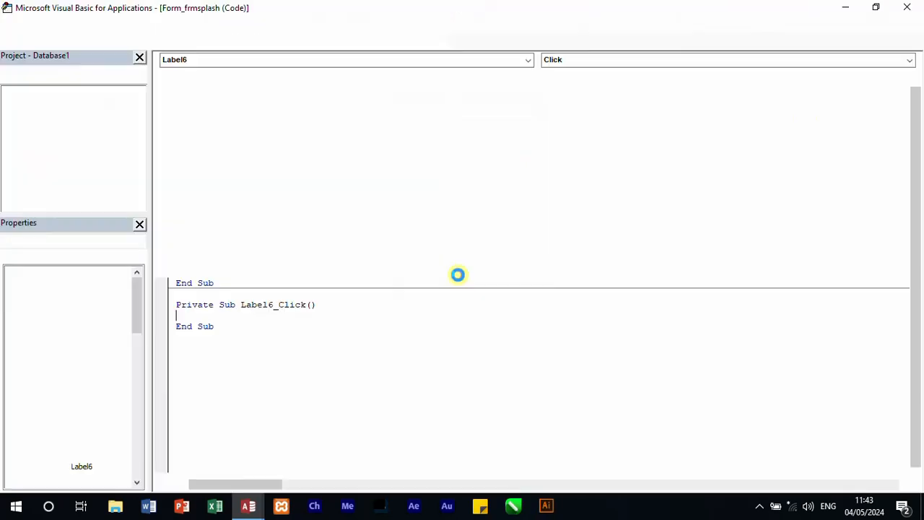
# Add DoCmd.OpenForm "frmtest" below the DoCmd.Close line in Form_Timer and close the code editor
pyautogui.click(430, 249)
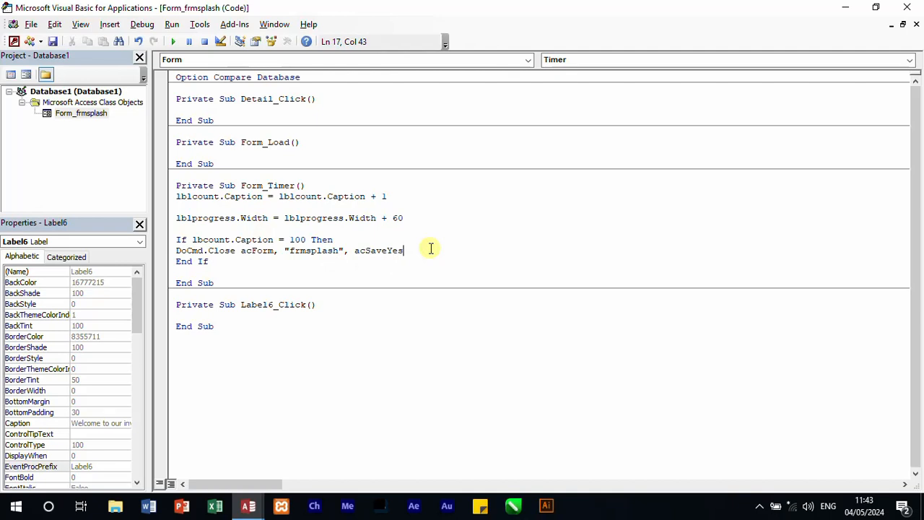
pyautogui.press('Return')
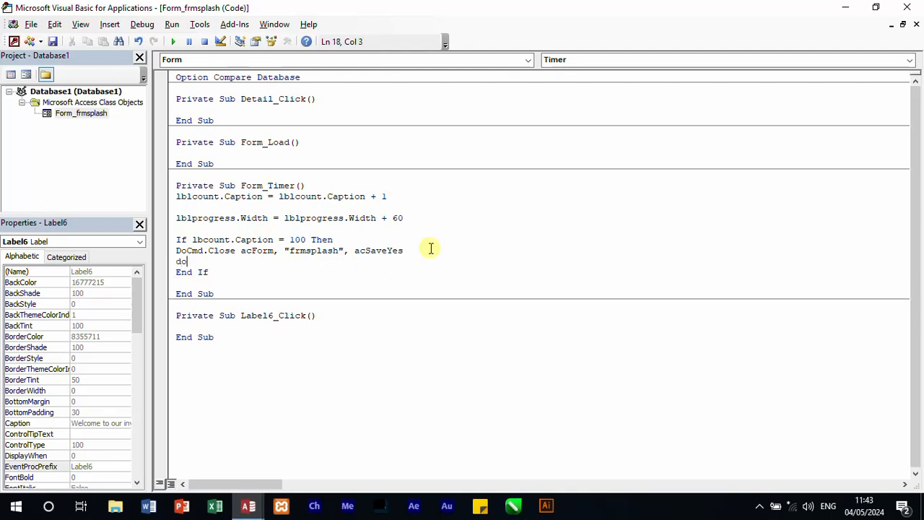
pyautogui.write('docmd.o')
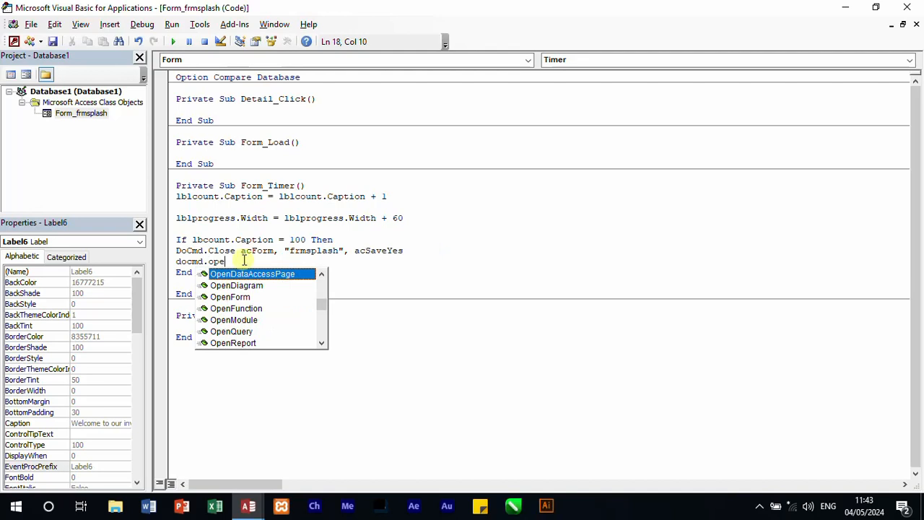
pyautogui.write('pe')
pyautogui.doubleClick(241, 300)
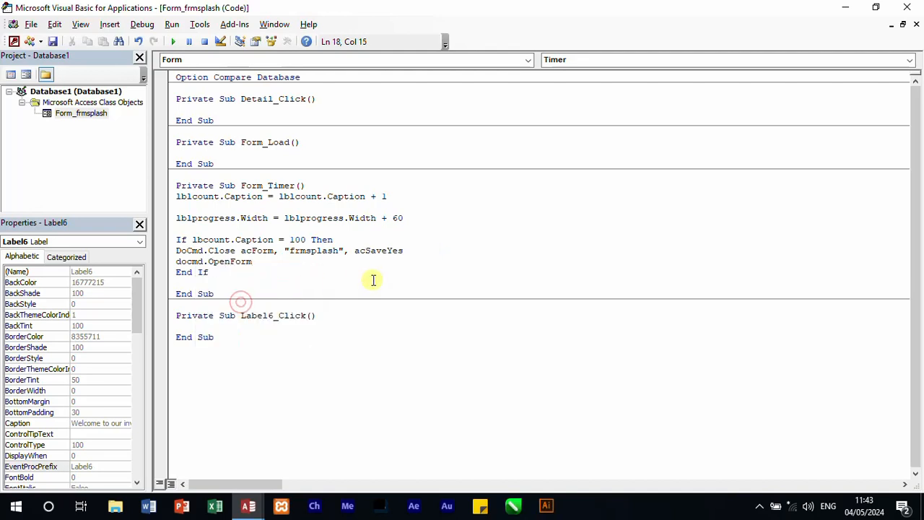
pyautogui.write(',')
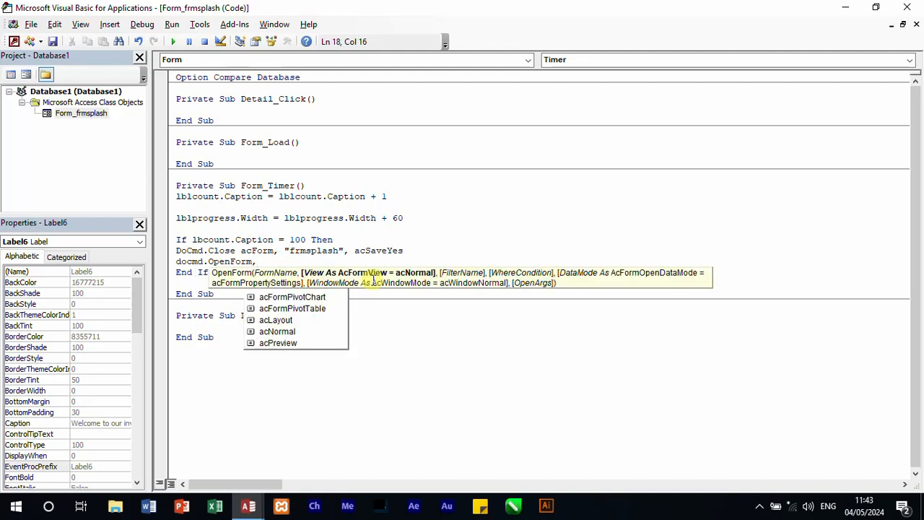
pyautogui.press('BackSpace')
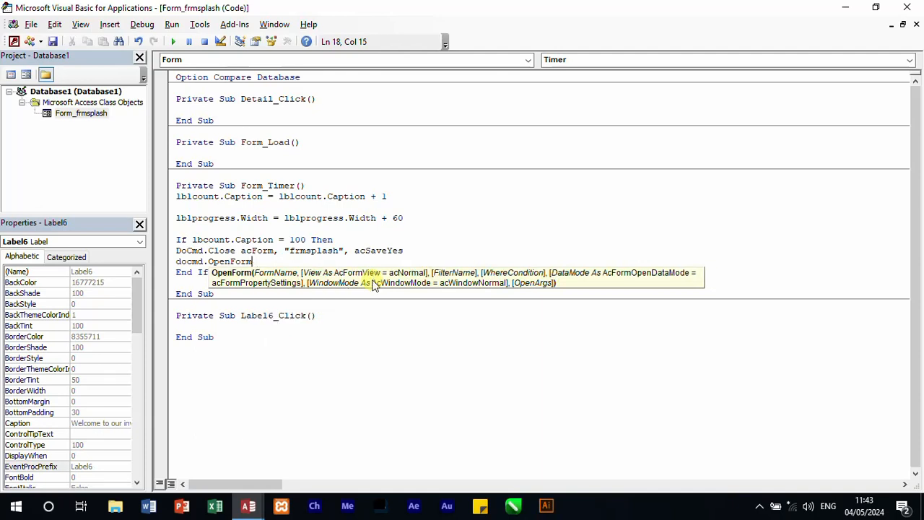
pyautogui.write('"frmtest')
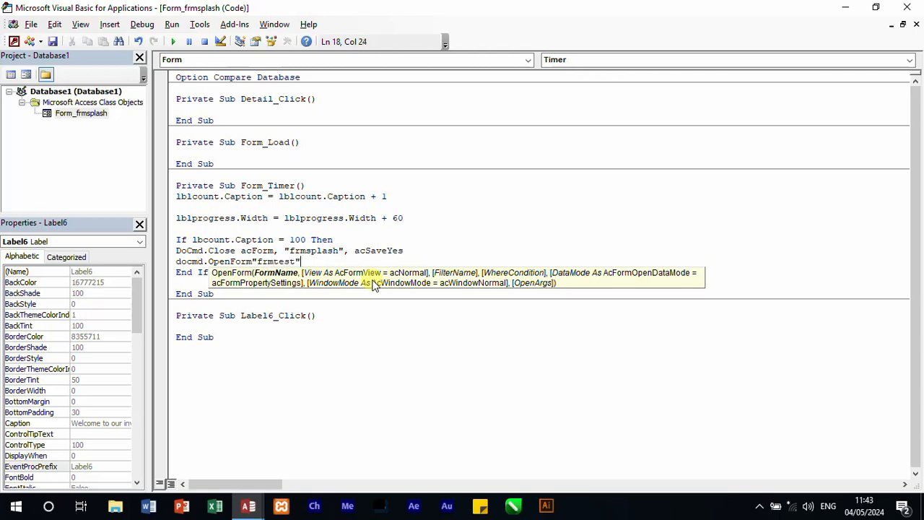
pyautogui.click(447, 251)
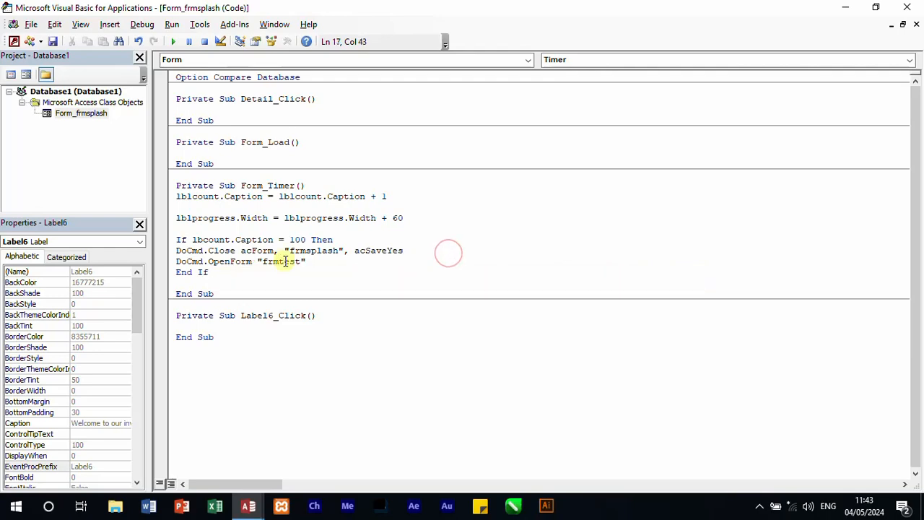
pyautogui.click(907, 8)
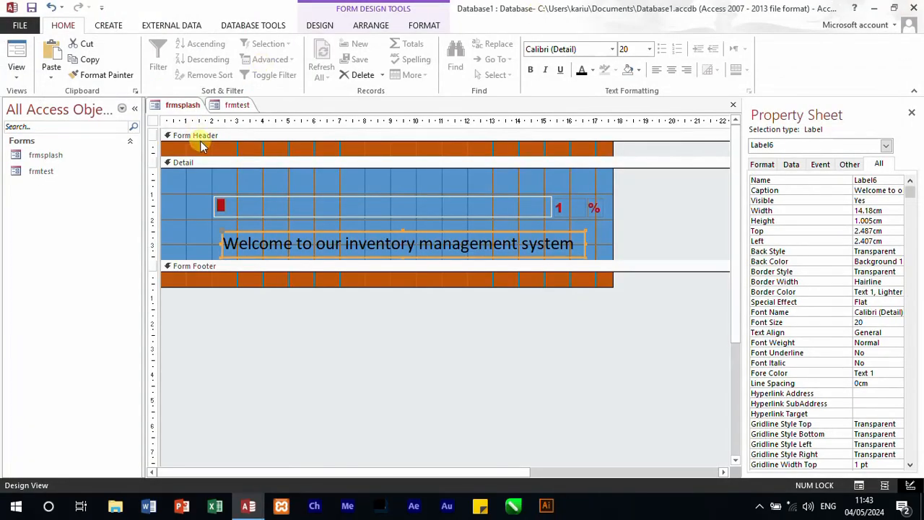
# Run frmsplash, debug the Form_Timer code by correcting lbcount to lblcount in the If condition, and leave the debugger
pyautogui.click(18, 56)
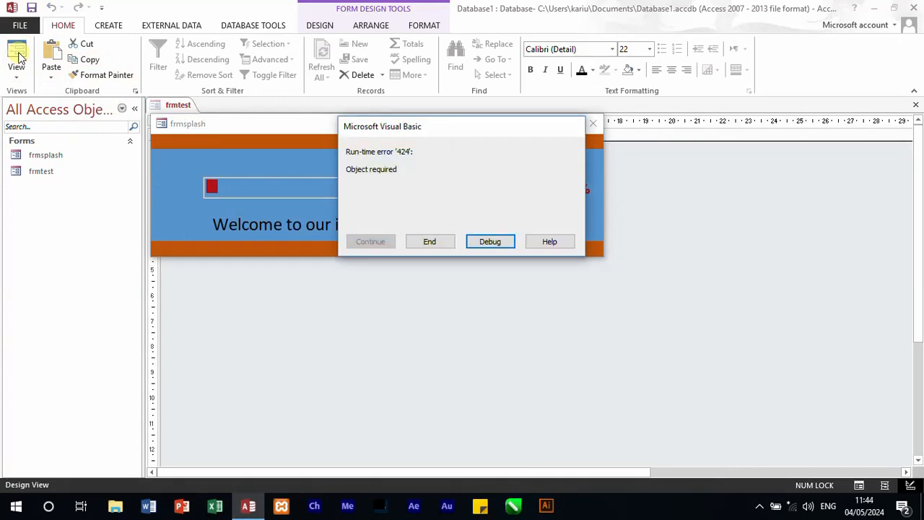
pyautogui.click(490, 241)
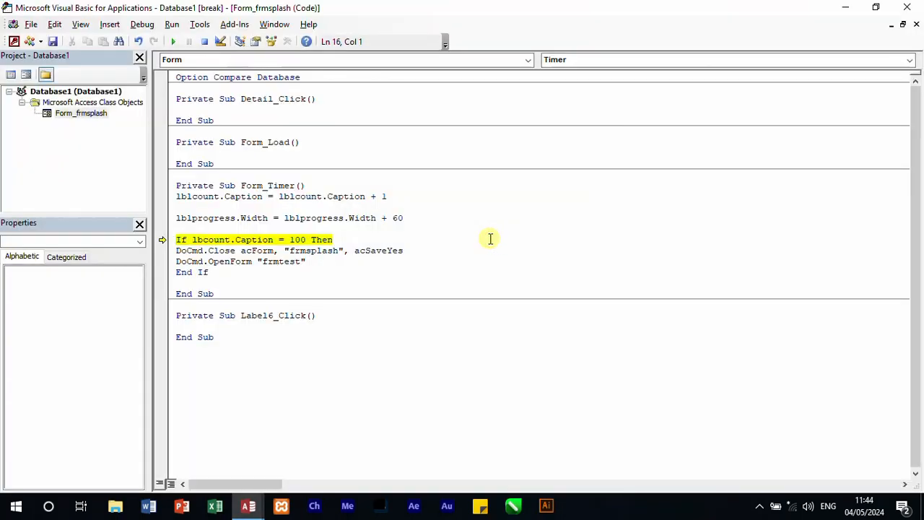
pyautogui.click(204, 239)
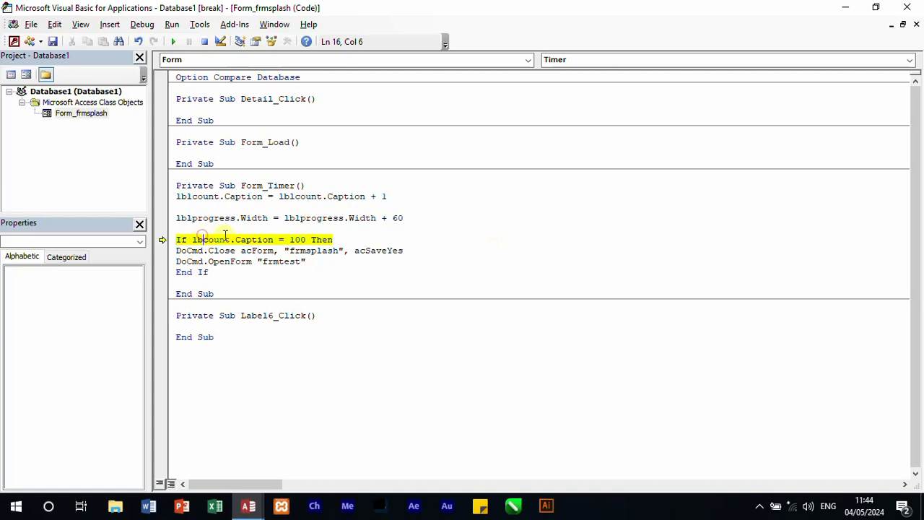
pyautogui.write('l')
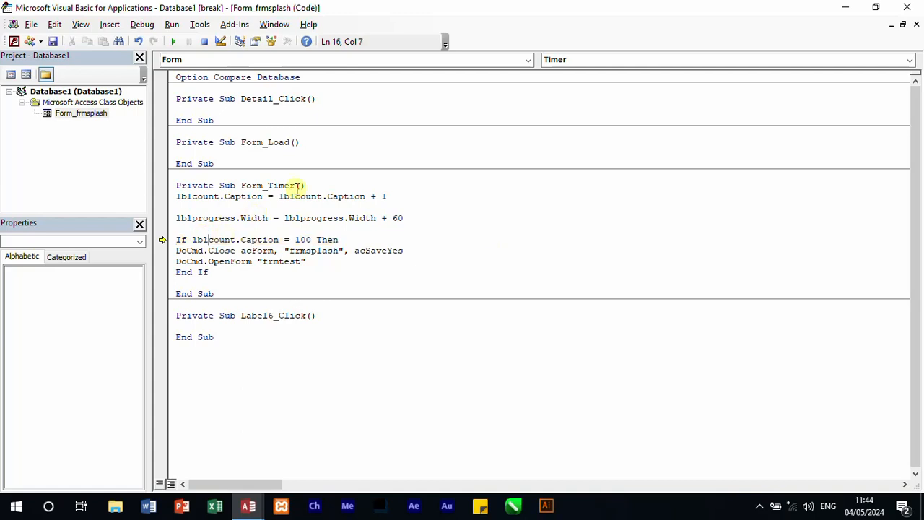
pyautogui.click(682, 213)
pyautogui.click(909, 7)
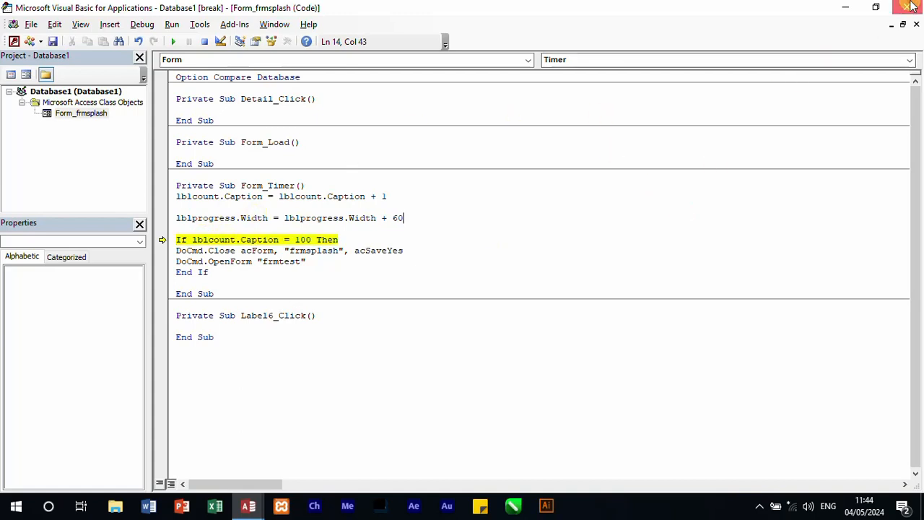
pyautogui.click(417, 302)
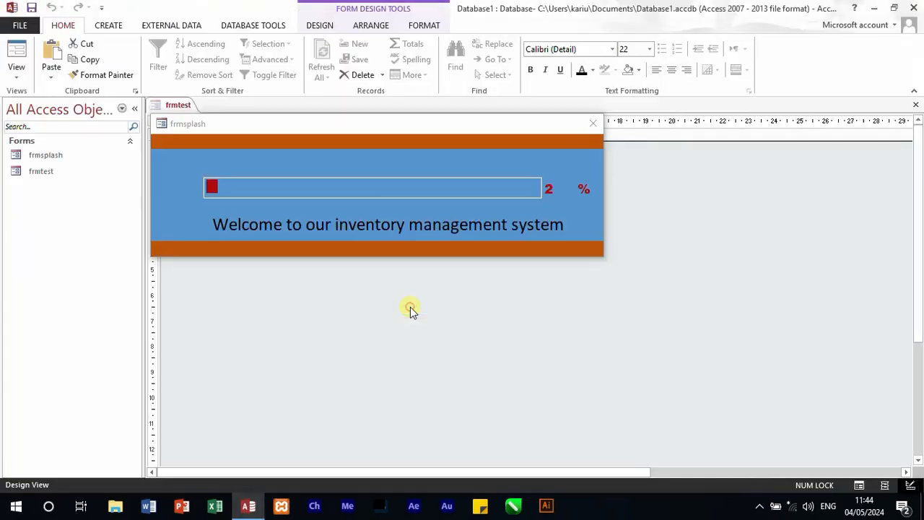
# Close the running frmsplash form and save its design changes
pyautogui.rightClick(461, 148)
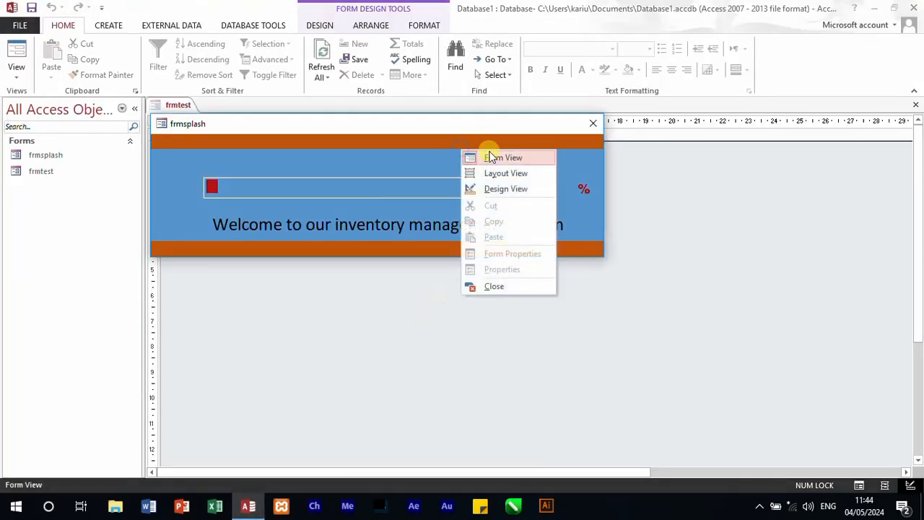
pyautogui.click(484, 287)
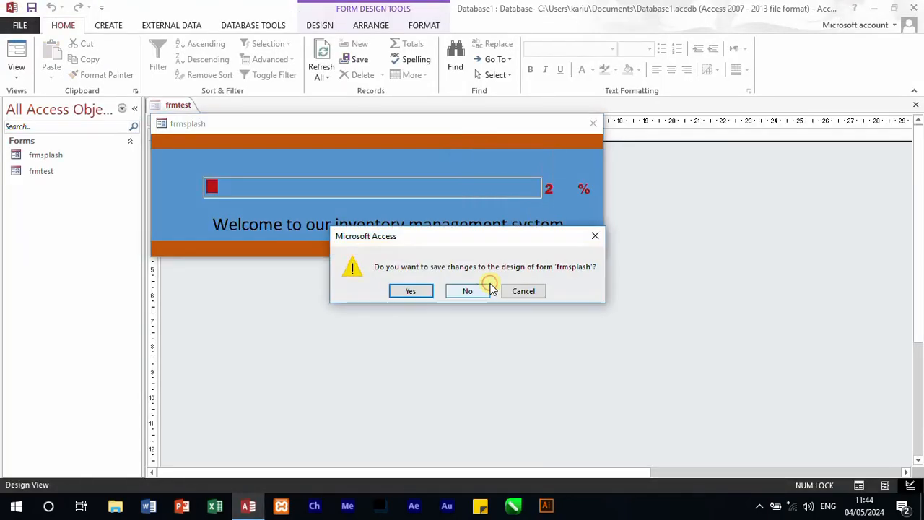
pyautogui.click(426, 291)
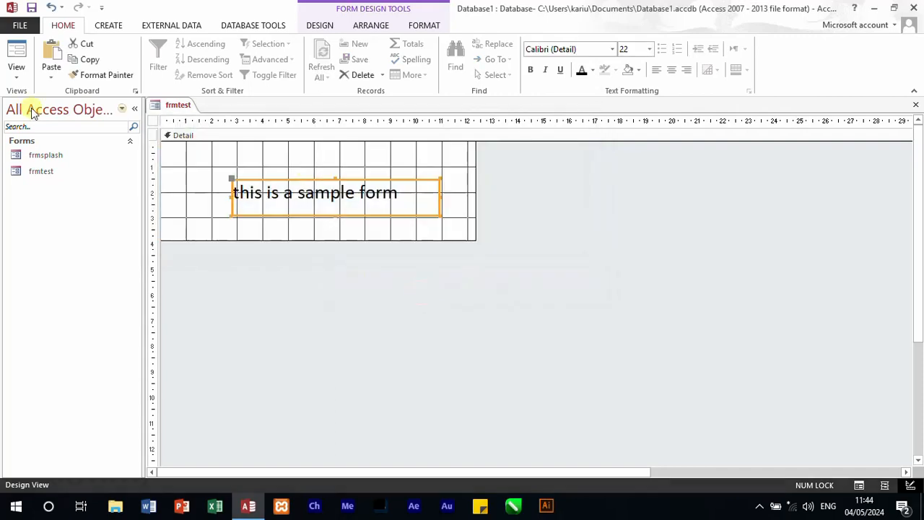
# Close the frmtest design and open frmsplash to test the progress bar from the start
pyautogui.click(914, 106)
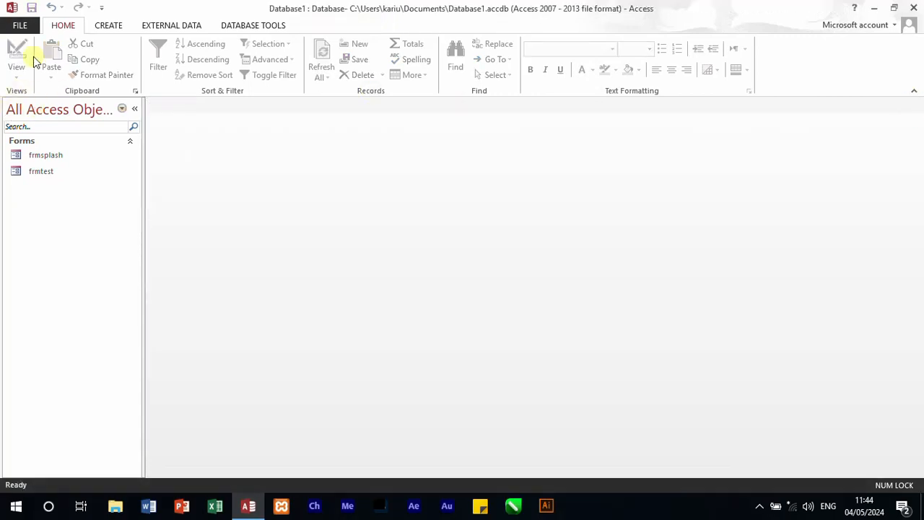
pyautogui.doubleClick(43, 155)
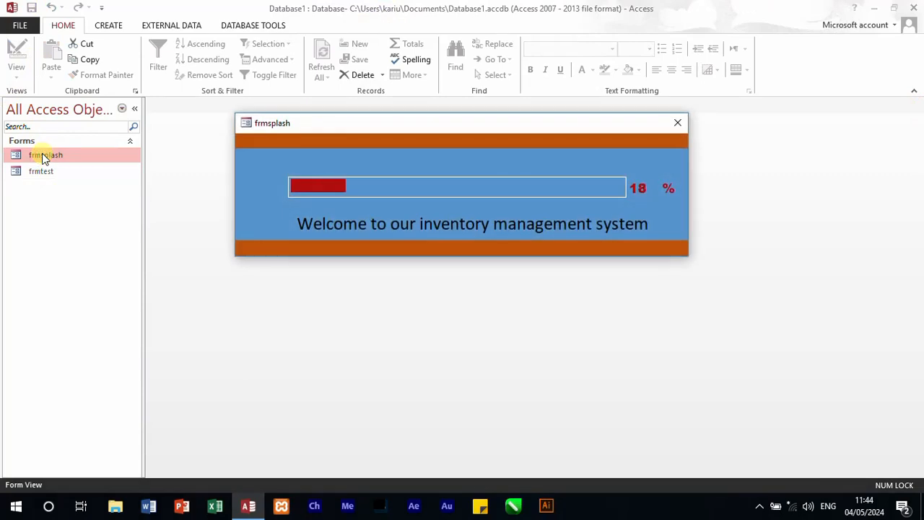